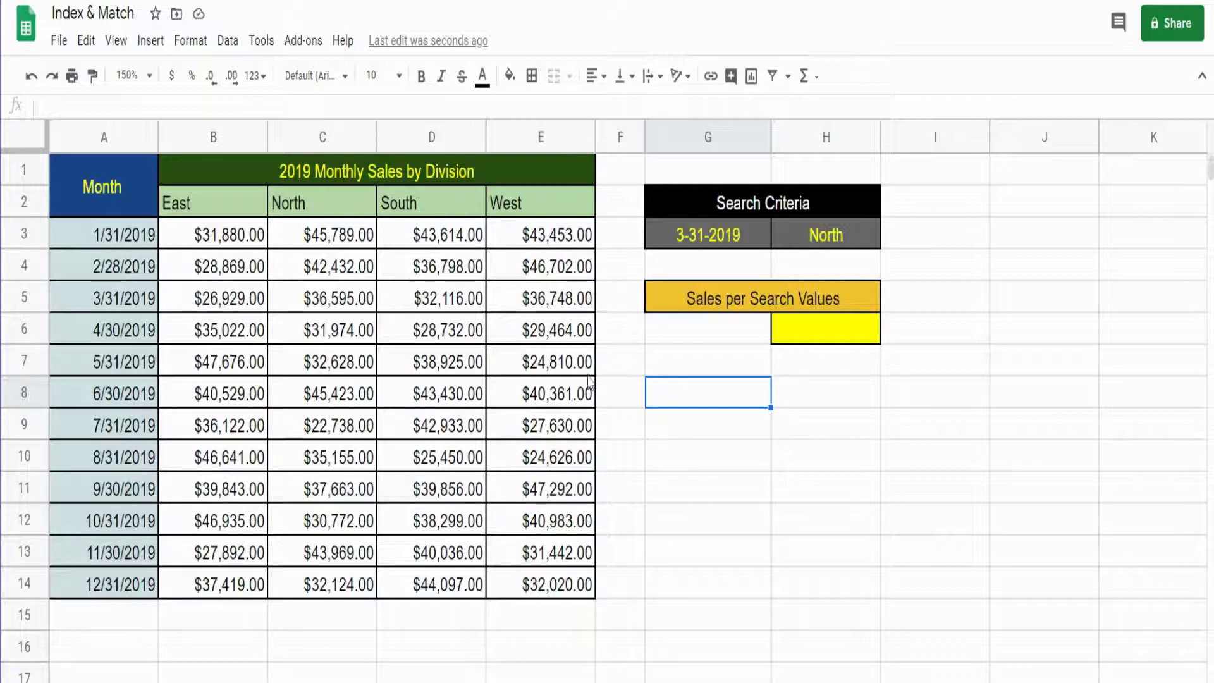
Review the criteria G3 (3-31-2019) and H3 (North) and result cell H6, then select G8.
click(822, 391)
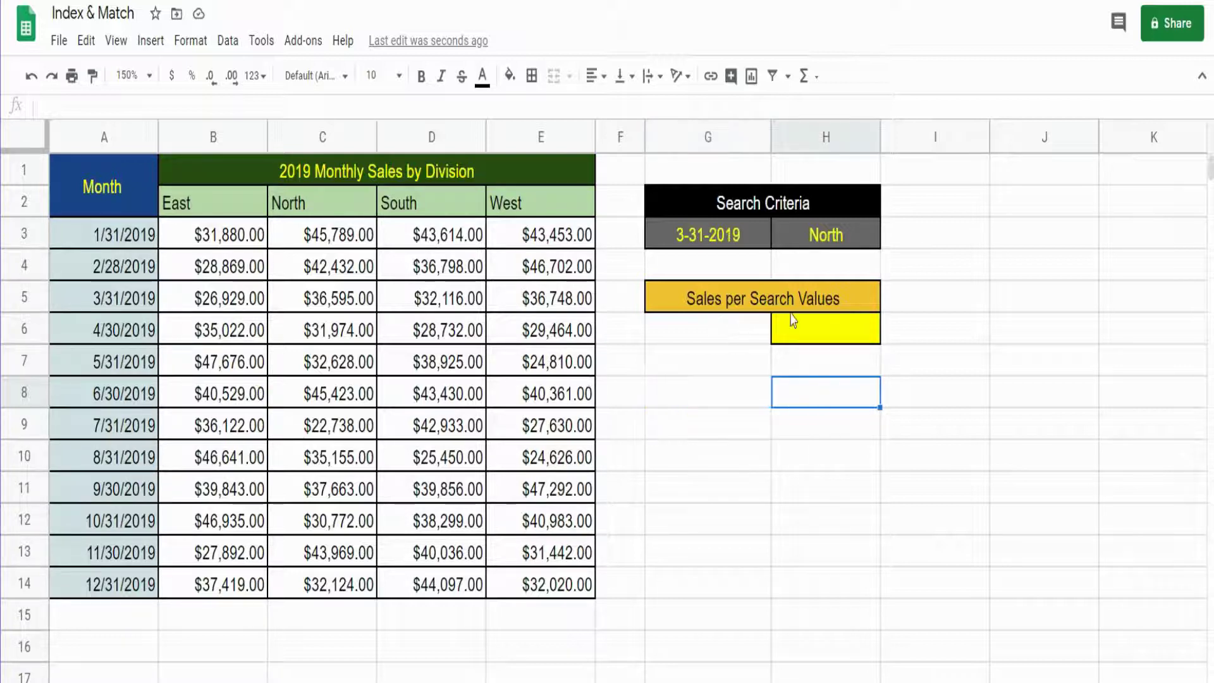
click(704, 237)
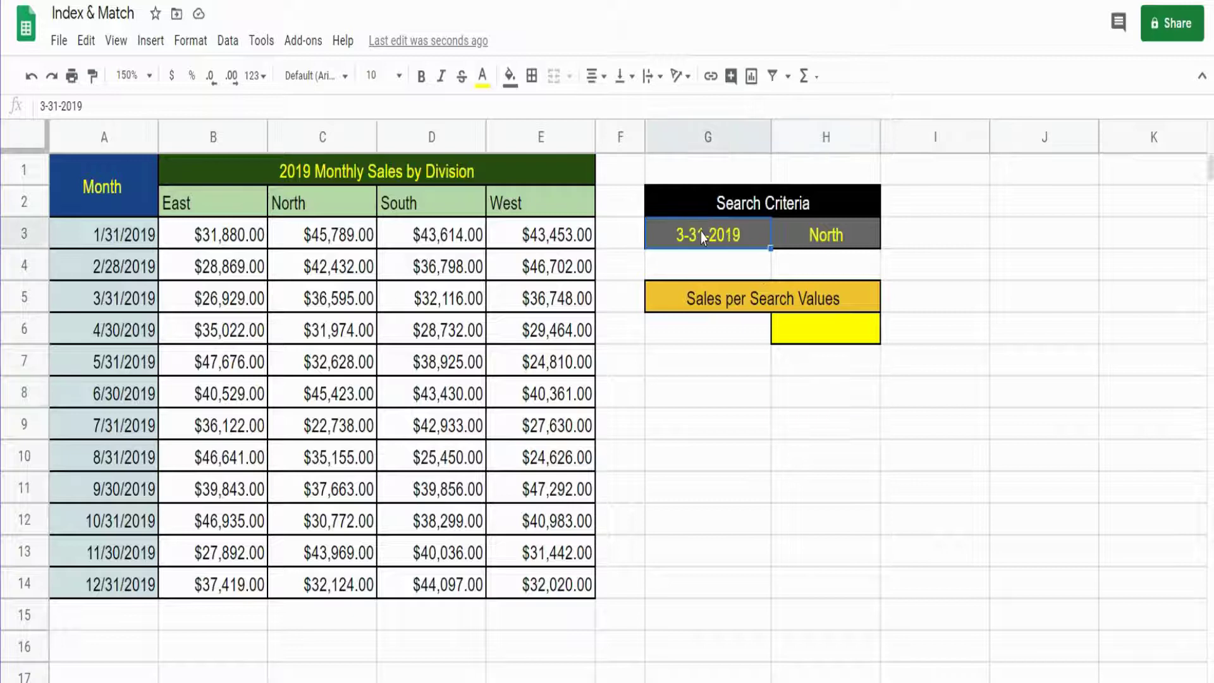
click(799, 236)
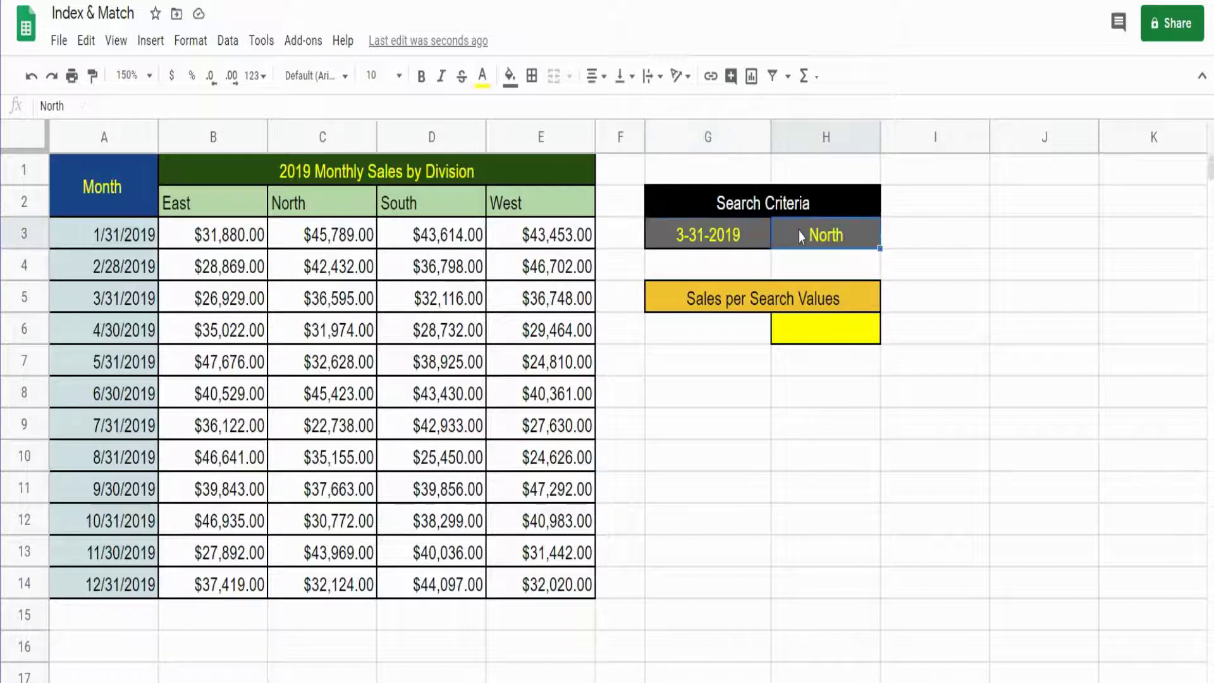
click(787, 336)
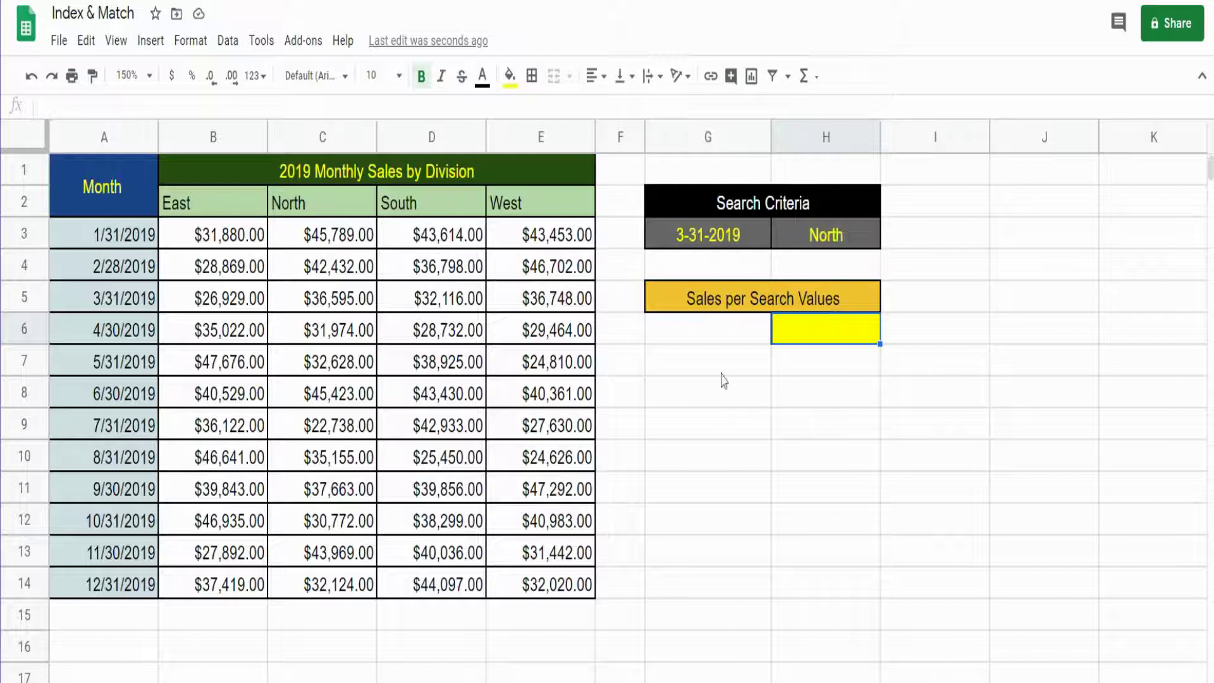
click(706, 400)
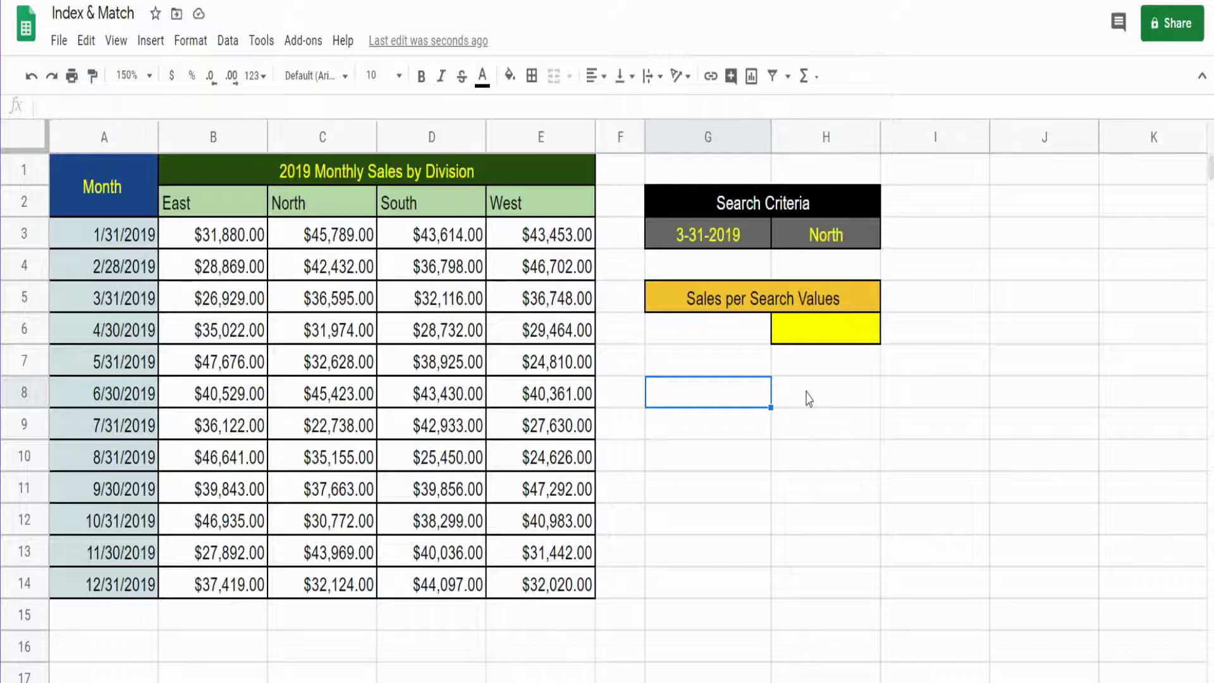
text(=)
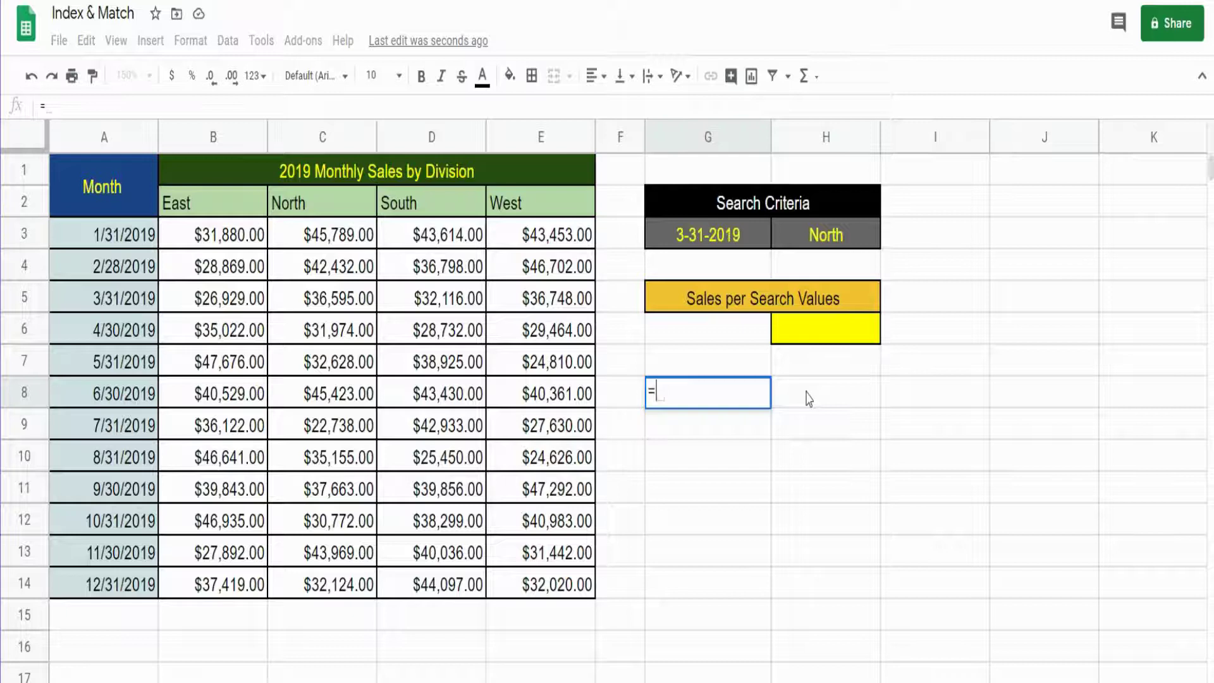
text(INDEX()
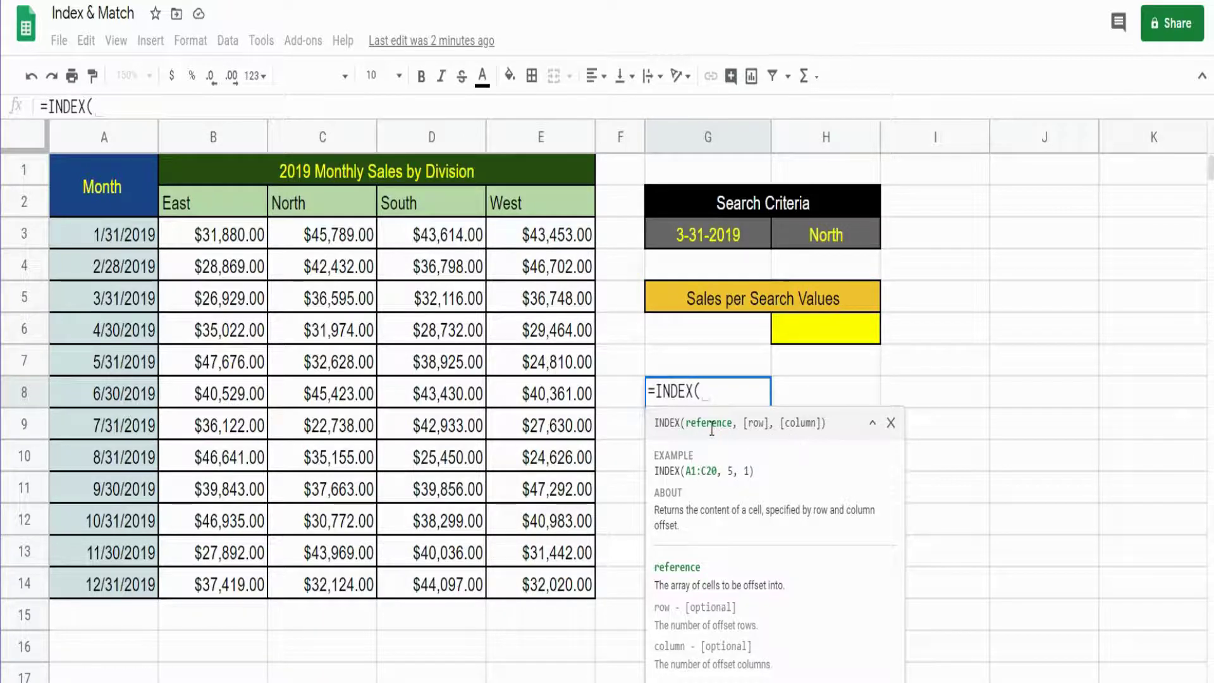
Enter =INDEX(B3:E14,3,2) in G8, returning $36,595.00.
drag(211, 234, 532, 489)
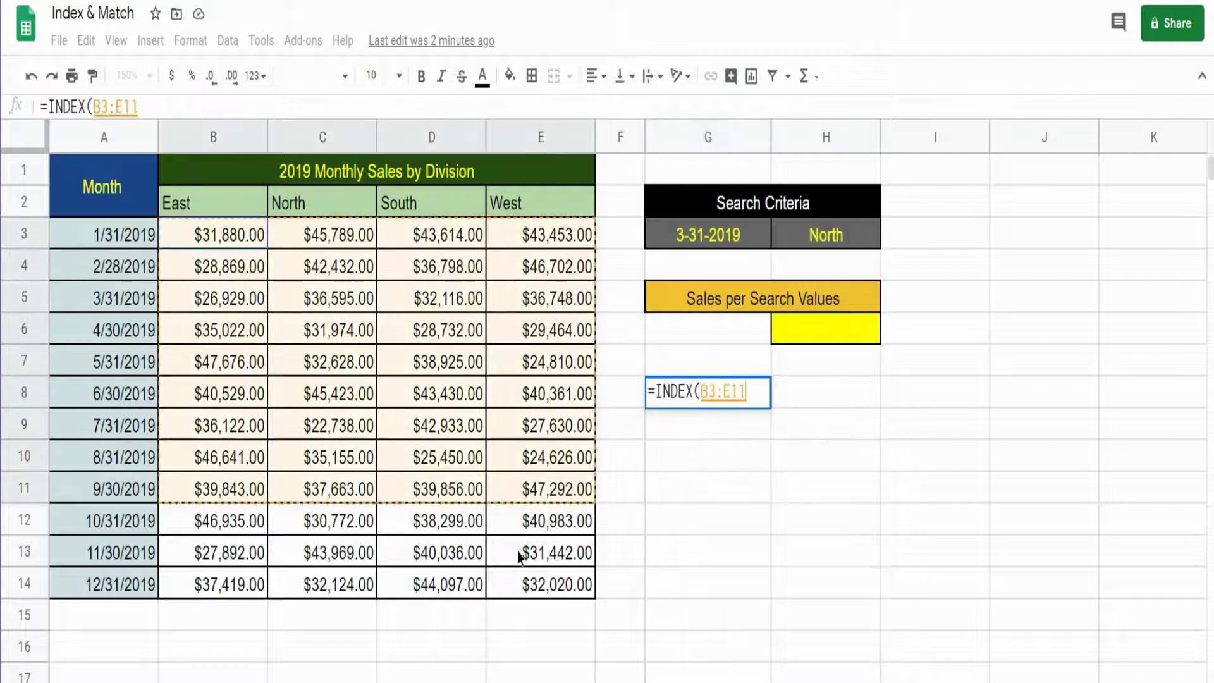
drag(519, 557, 529, 582)
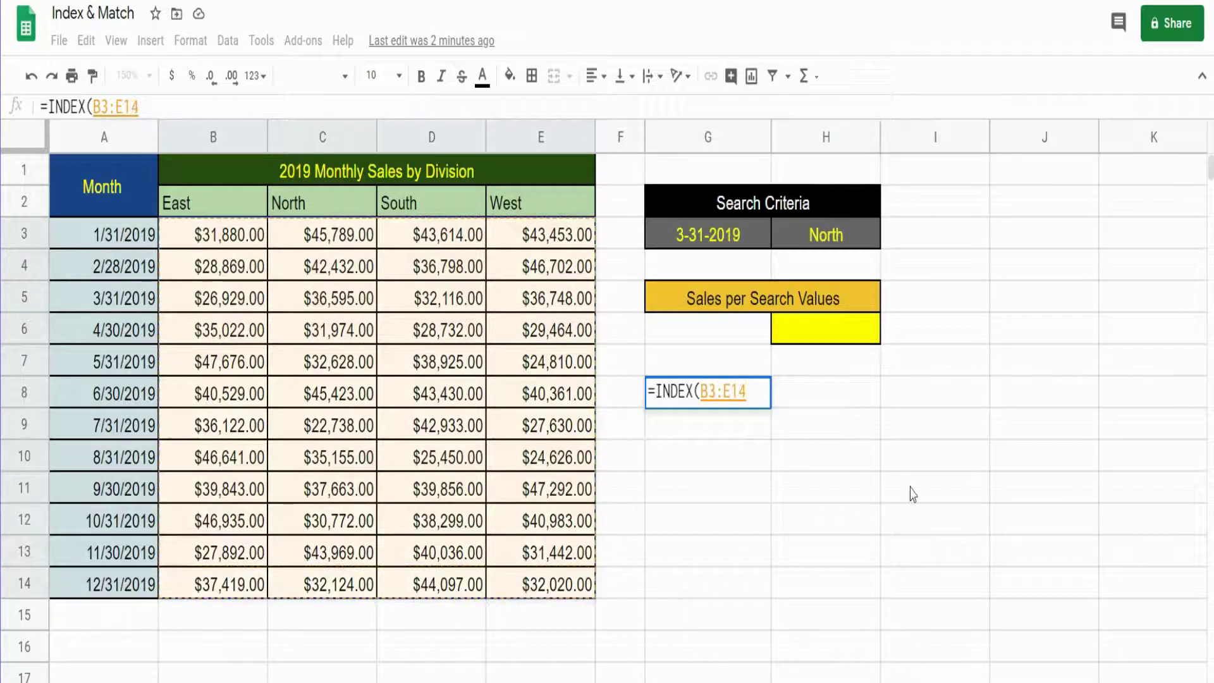
text(,)
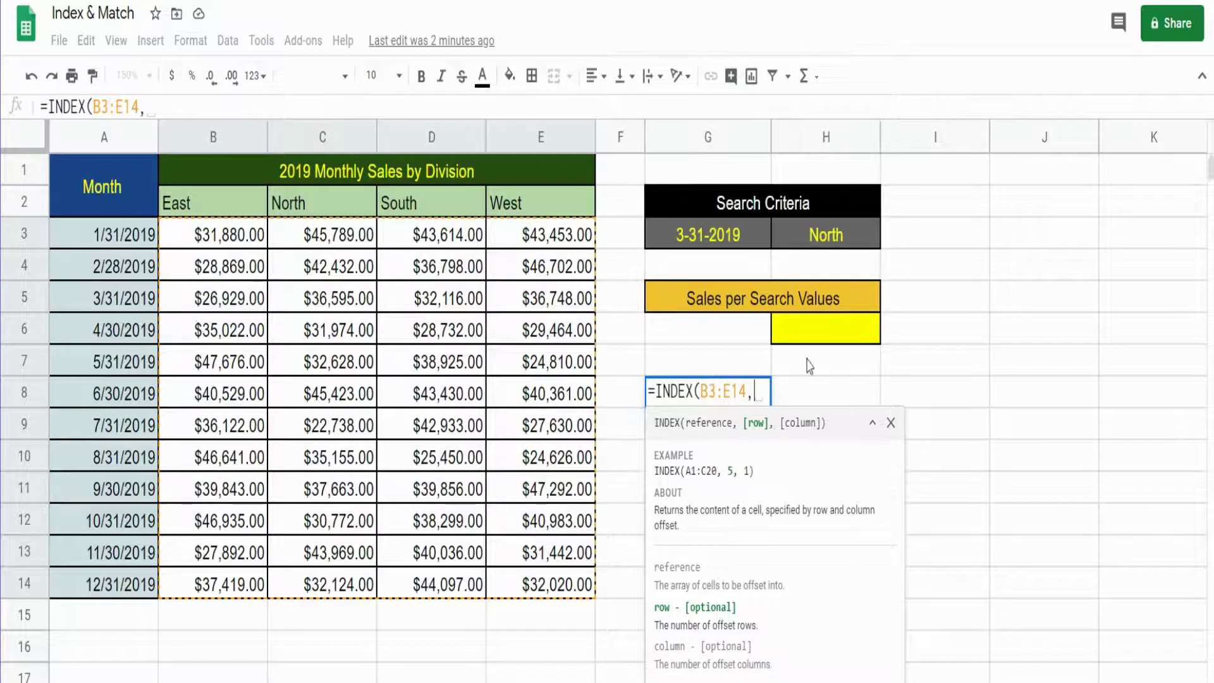
text(3)
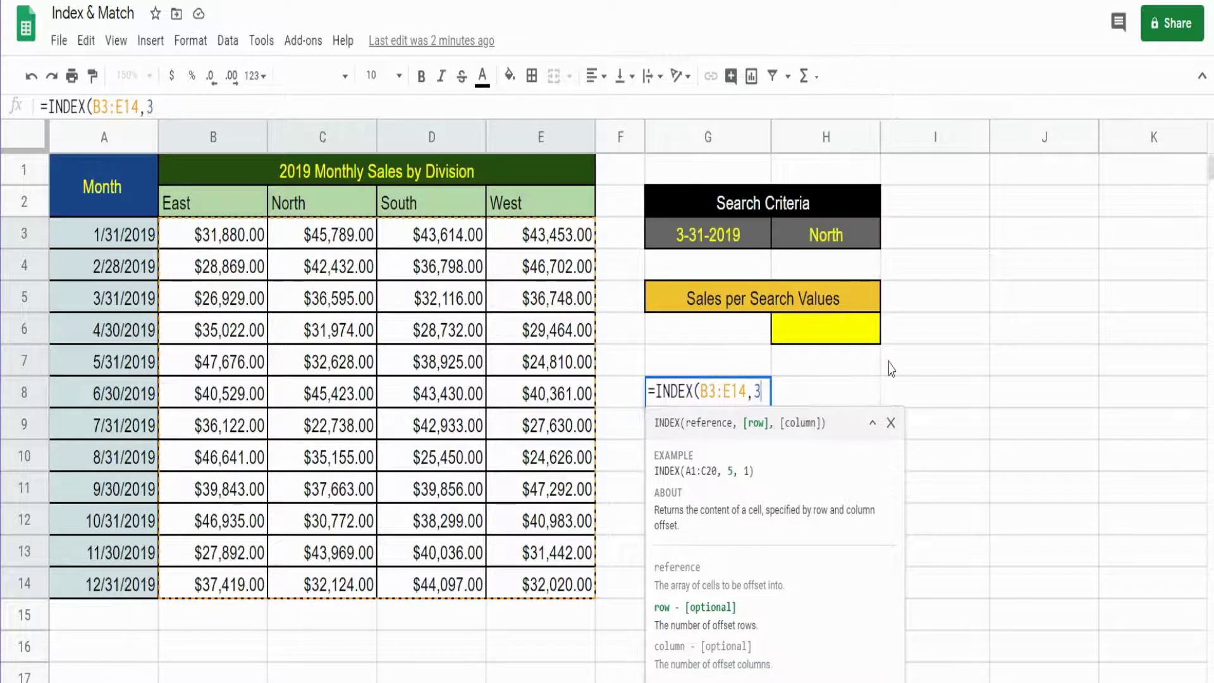
text(,)
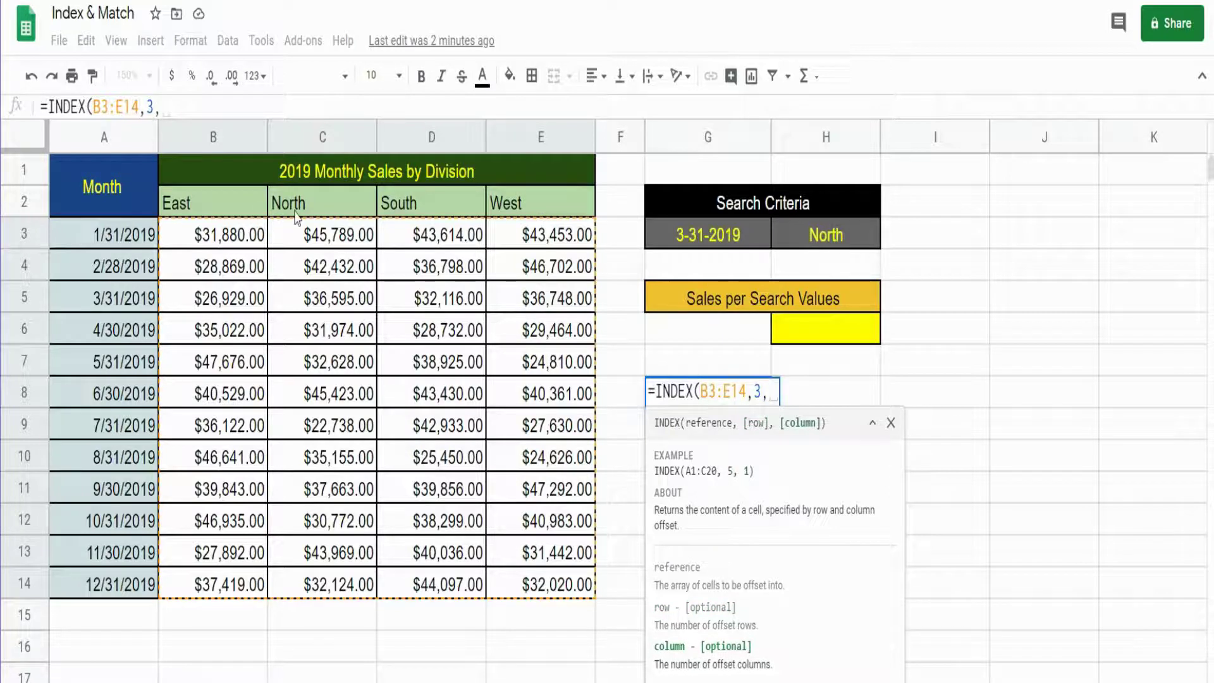
text(2)
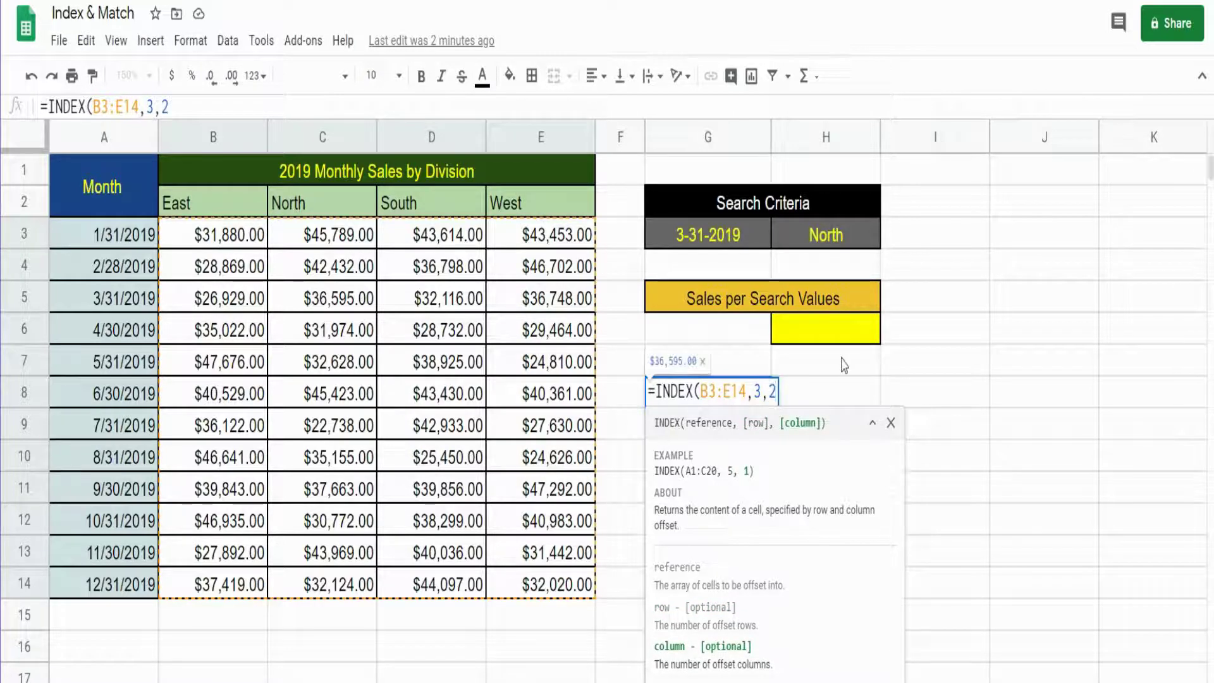
text())
key(Return)
key(Up)
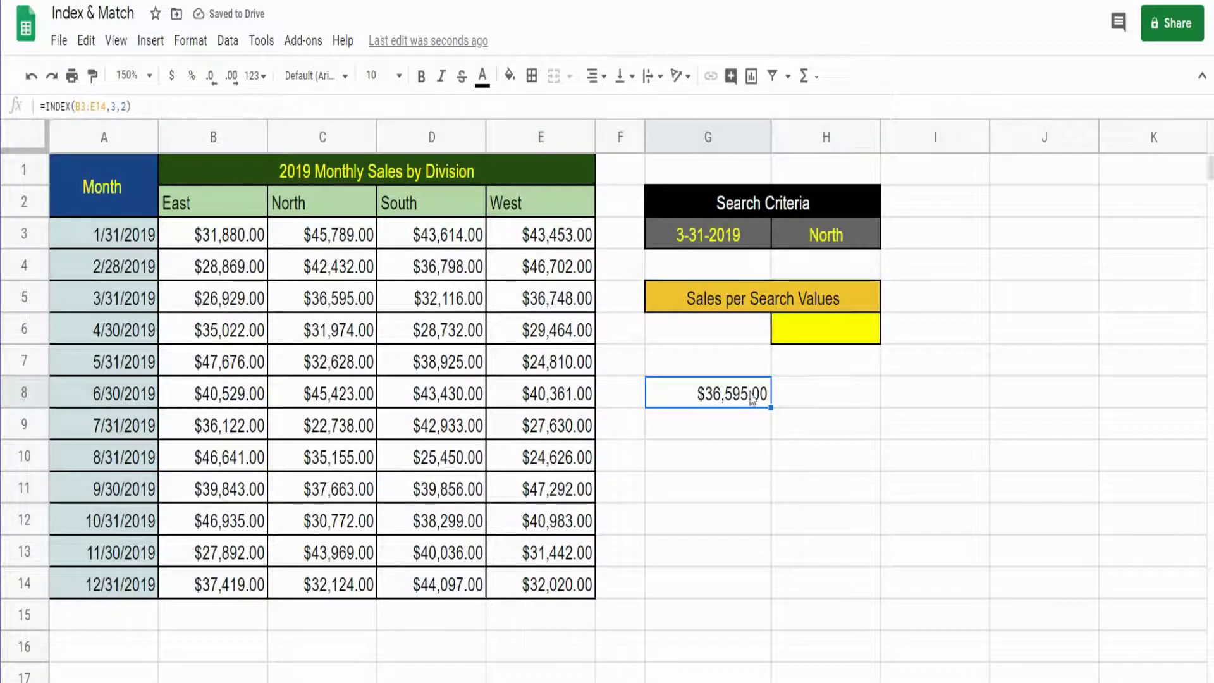
click(353, 300)
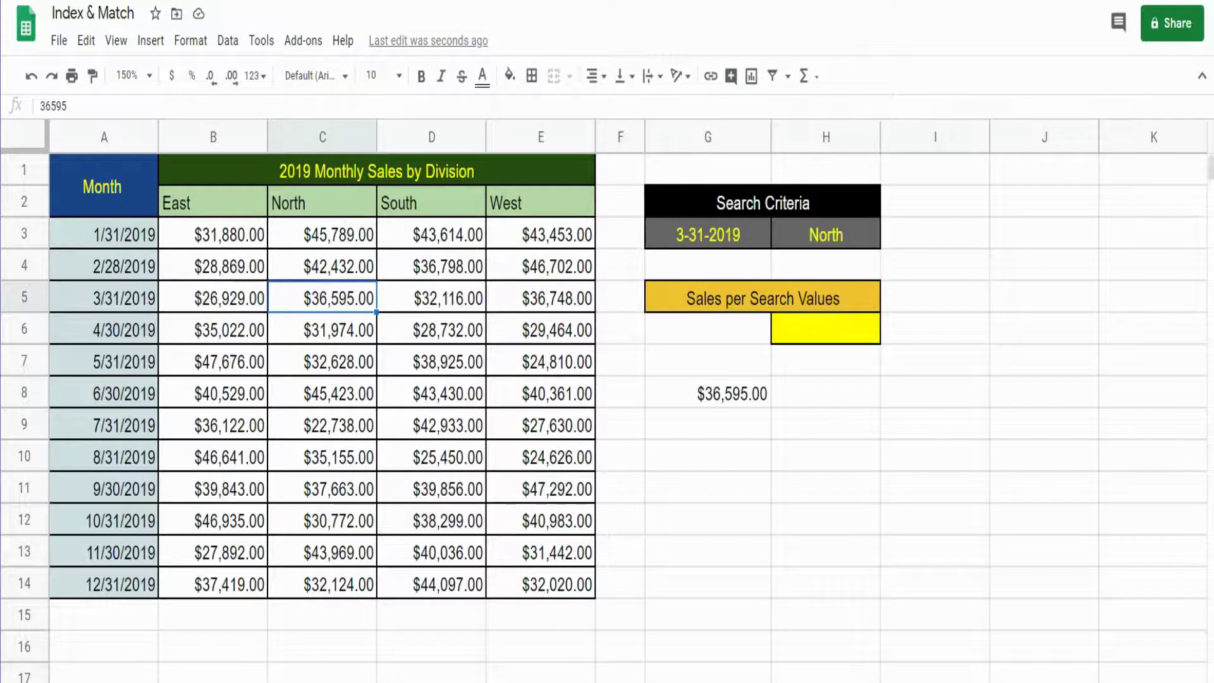
click(728, 406)
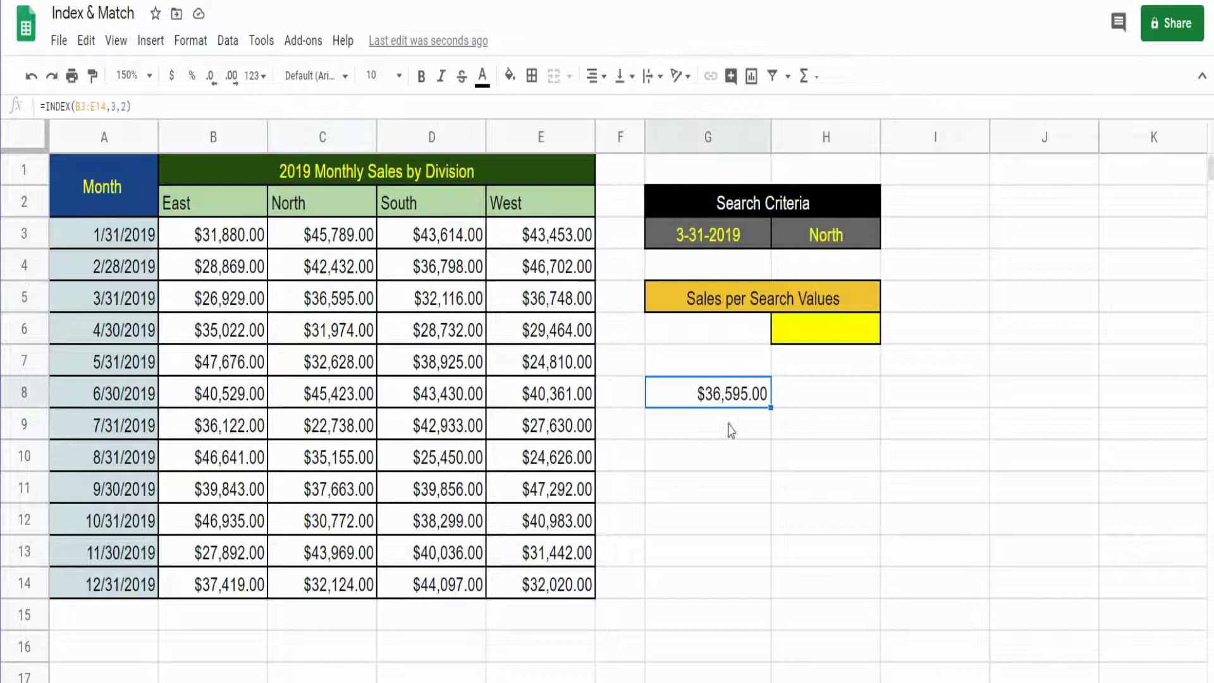
key(F2)
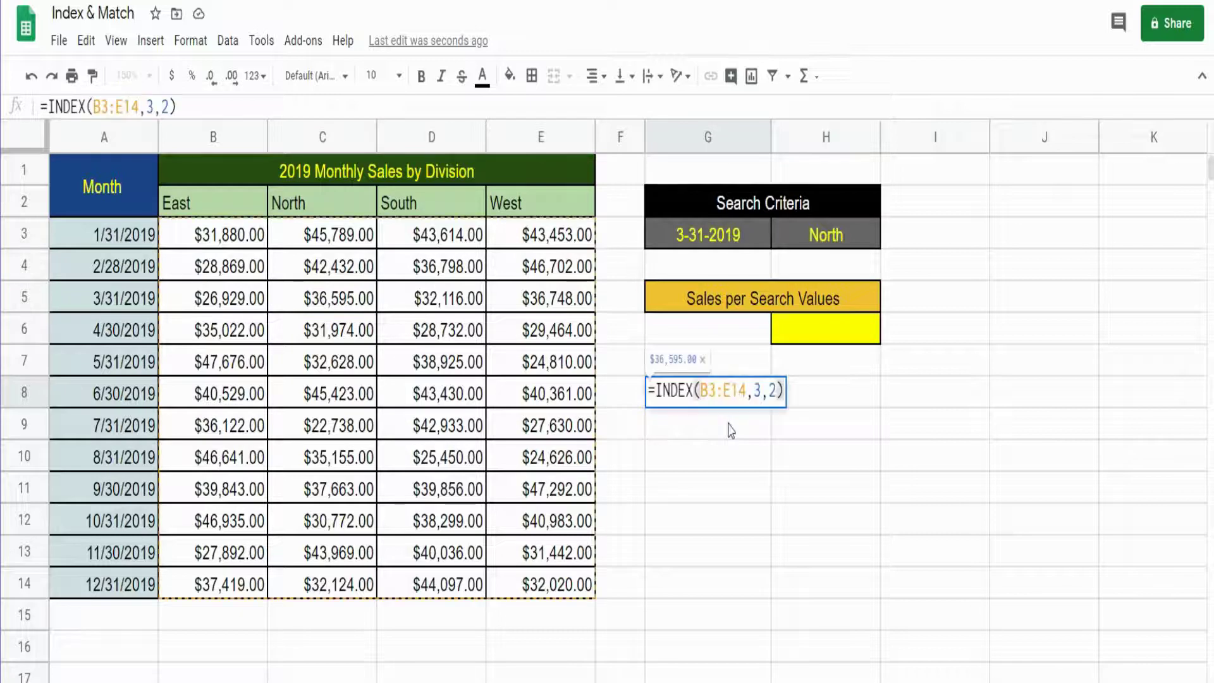
click(764, 392)
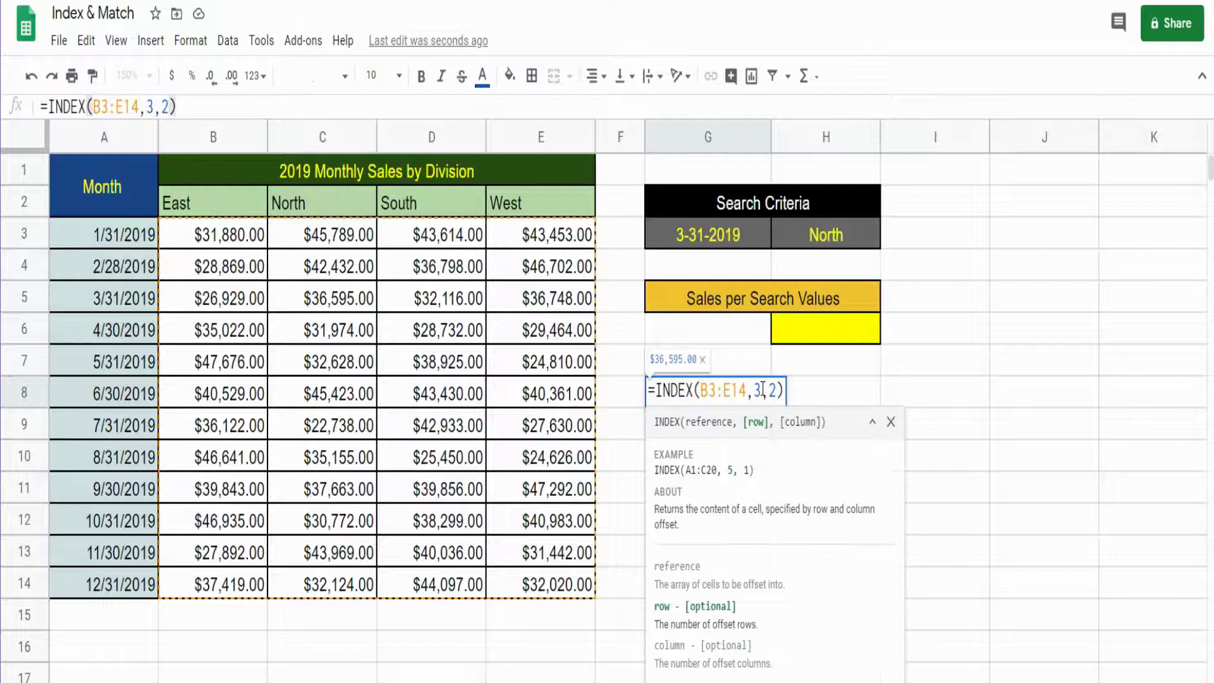
click(779, 391)
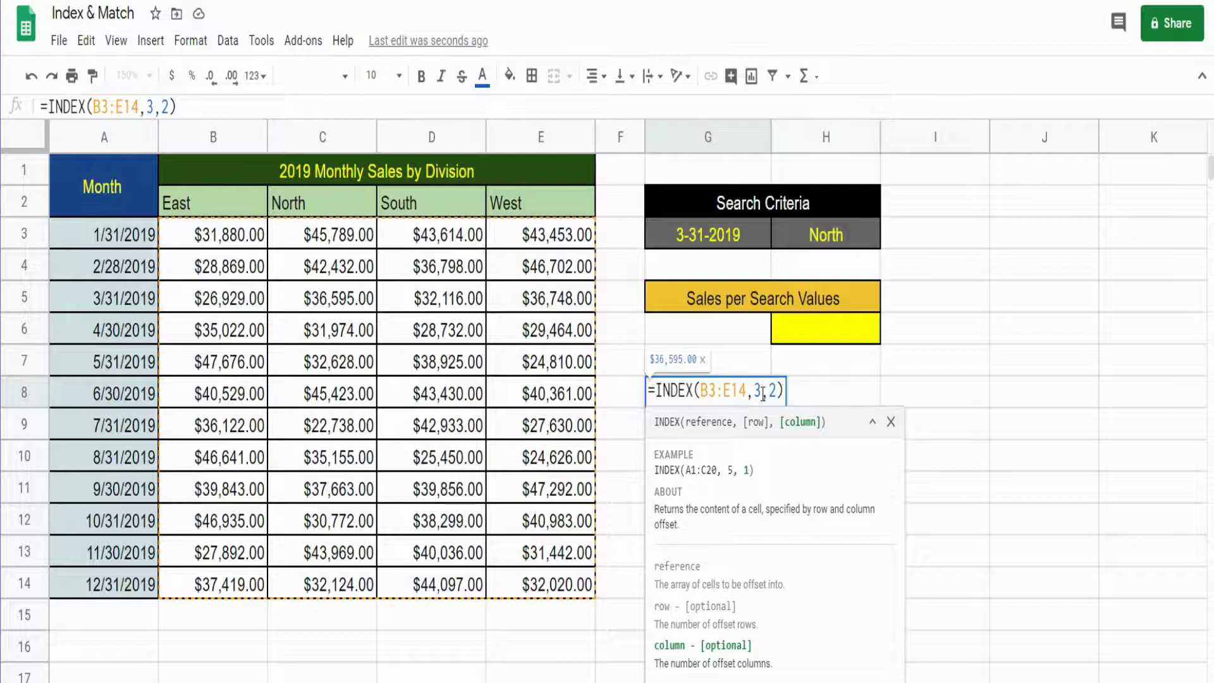
click(763, 393)
click(775, 395)
click(759, 392)
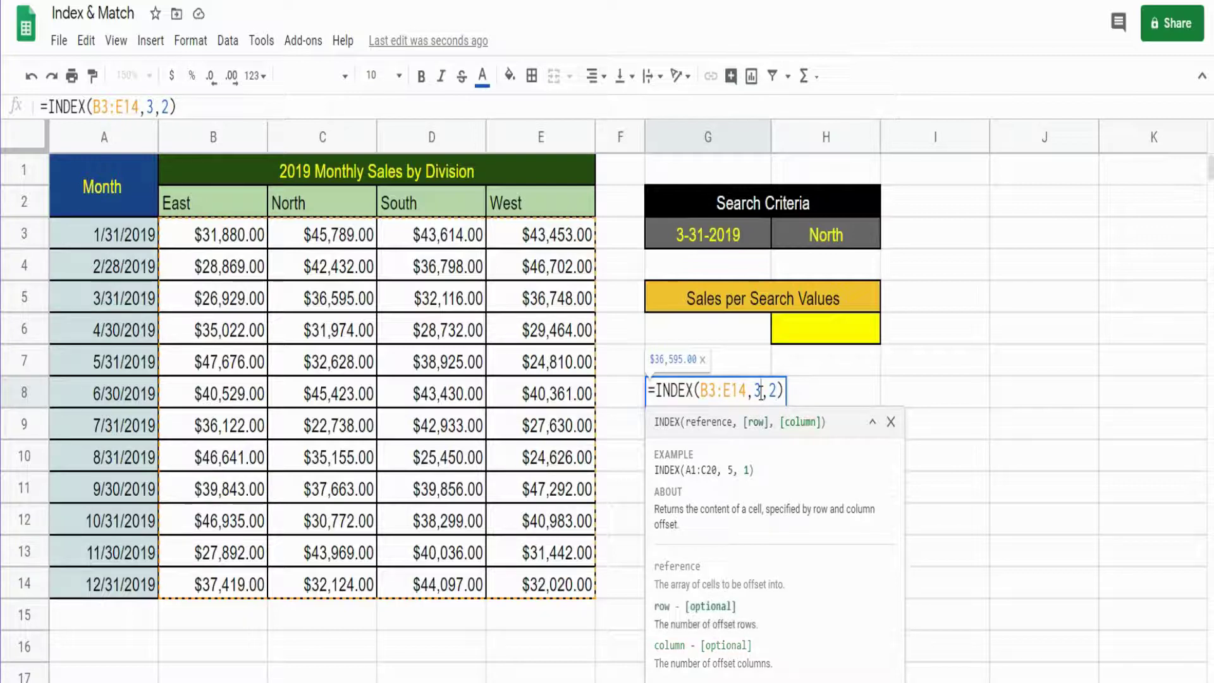
key(Right)
key(Right)
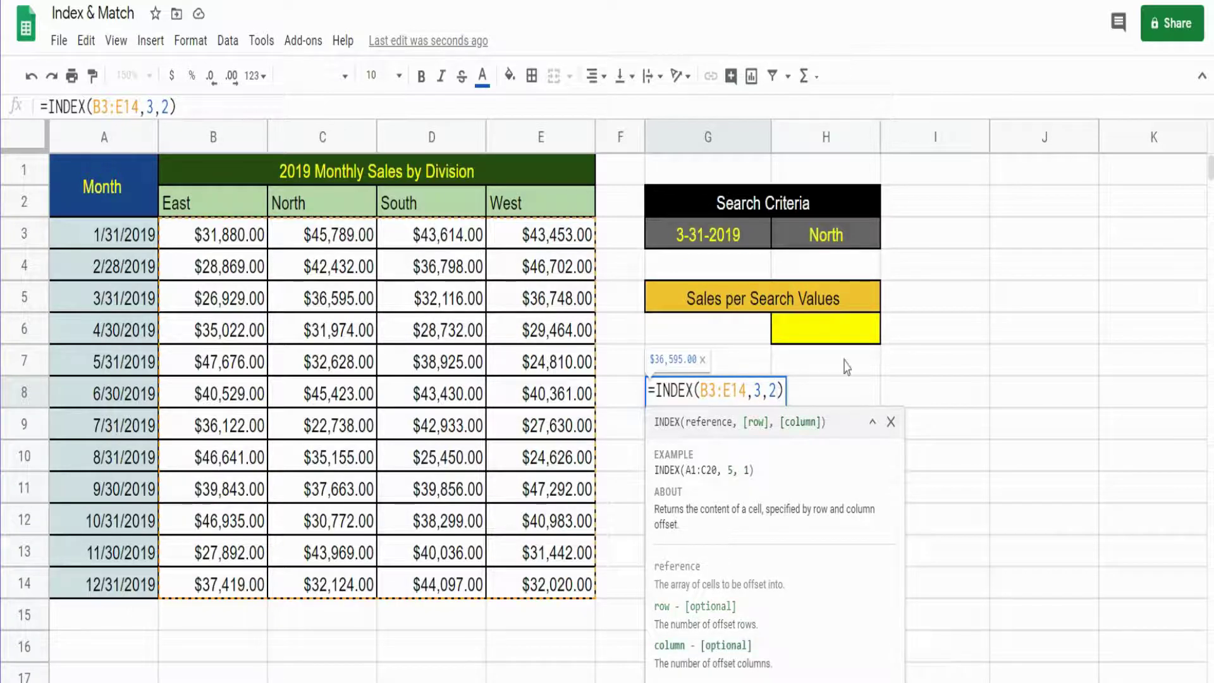
key(Return)
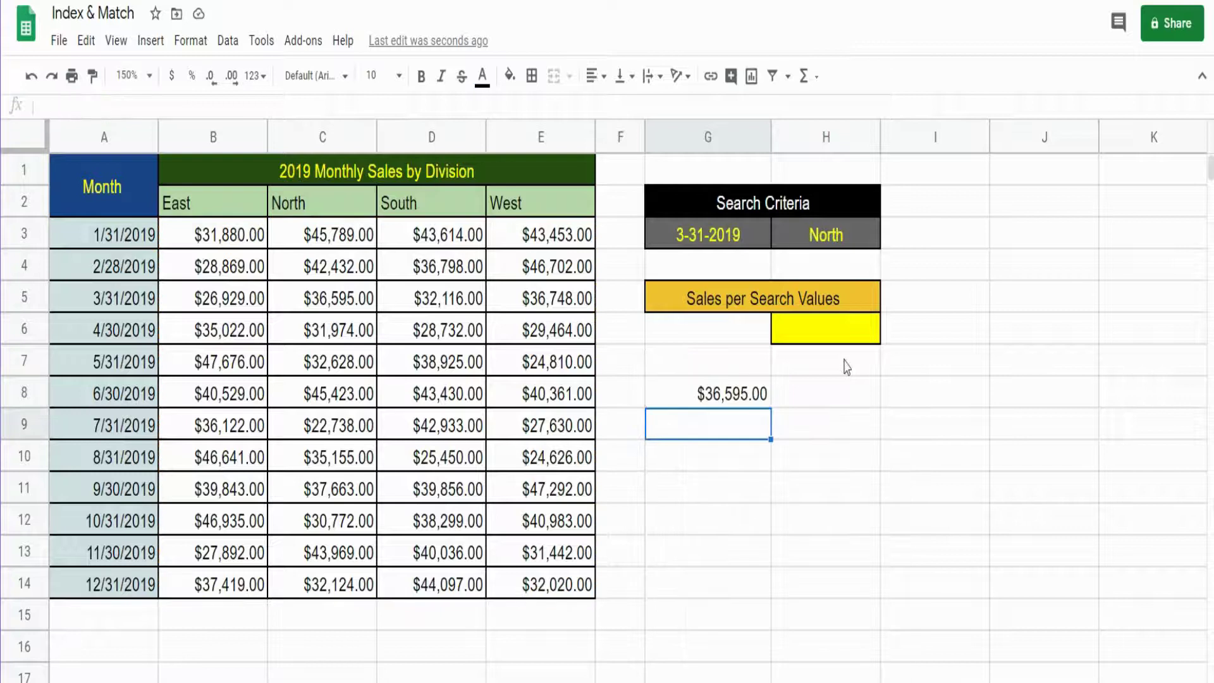
text(=)
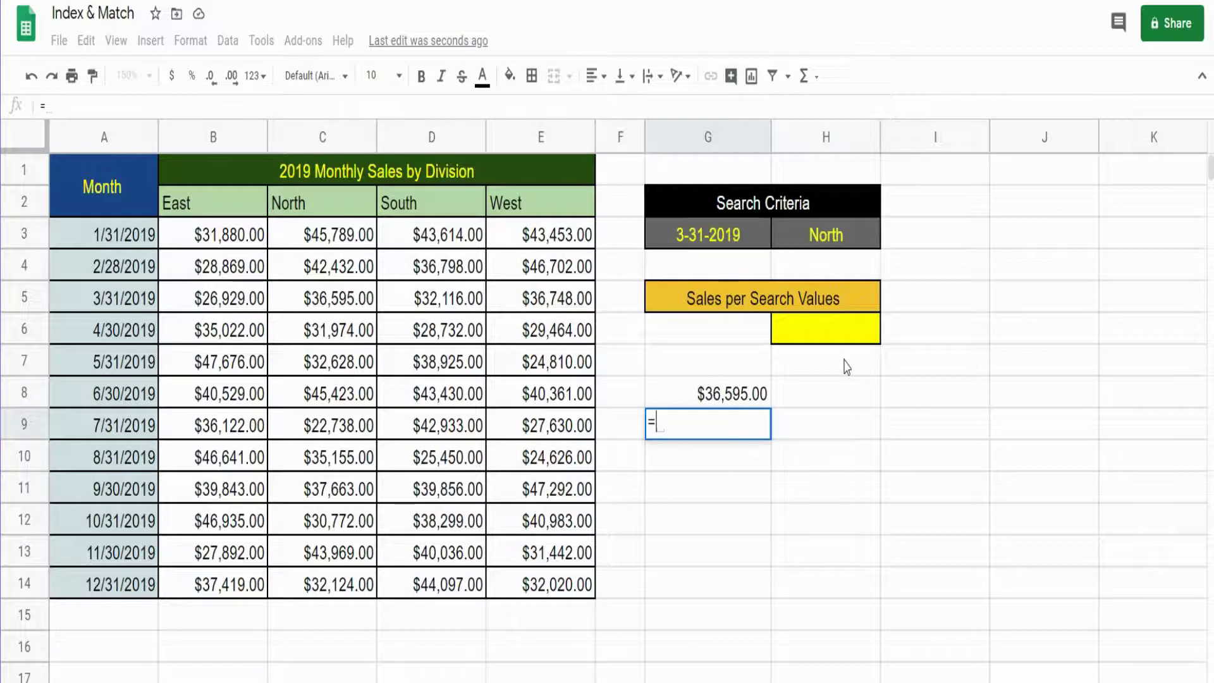
text(ma)
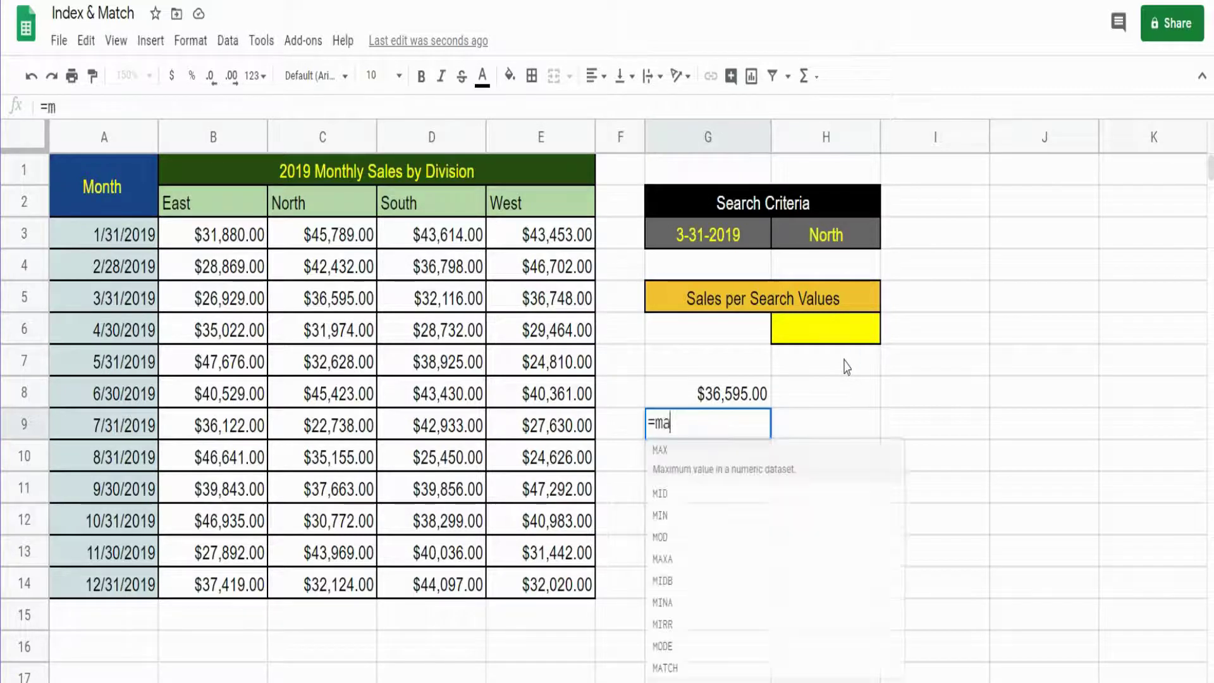
text(t)
Enter =MATCH(G3,A3:A14,0) in G9, returning row position 3.
key(Tab)
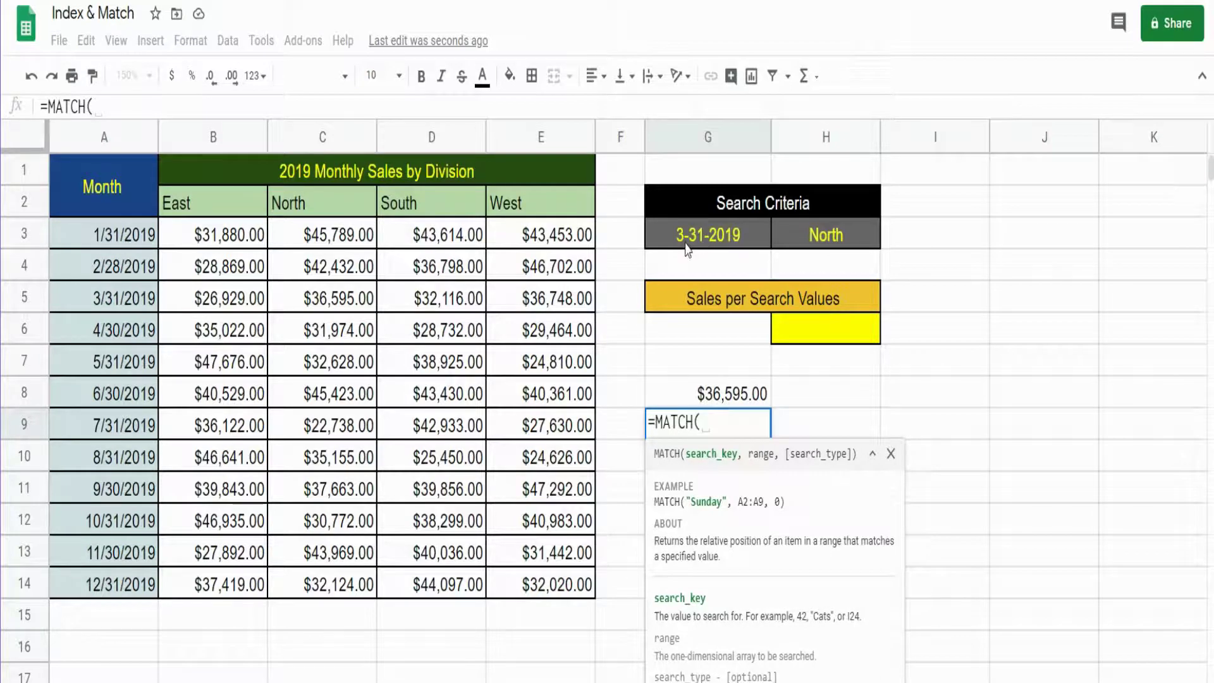
click(722, 249)
click(721, 235)
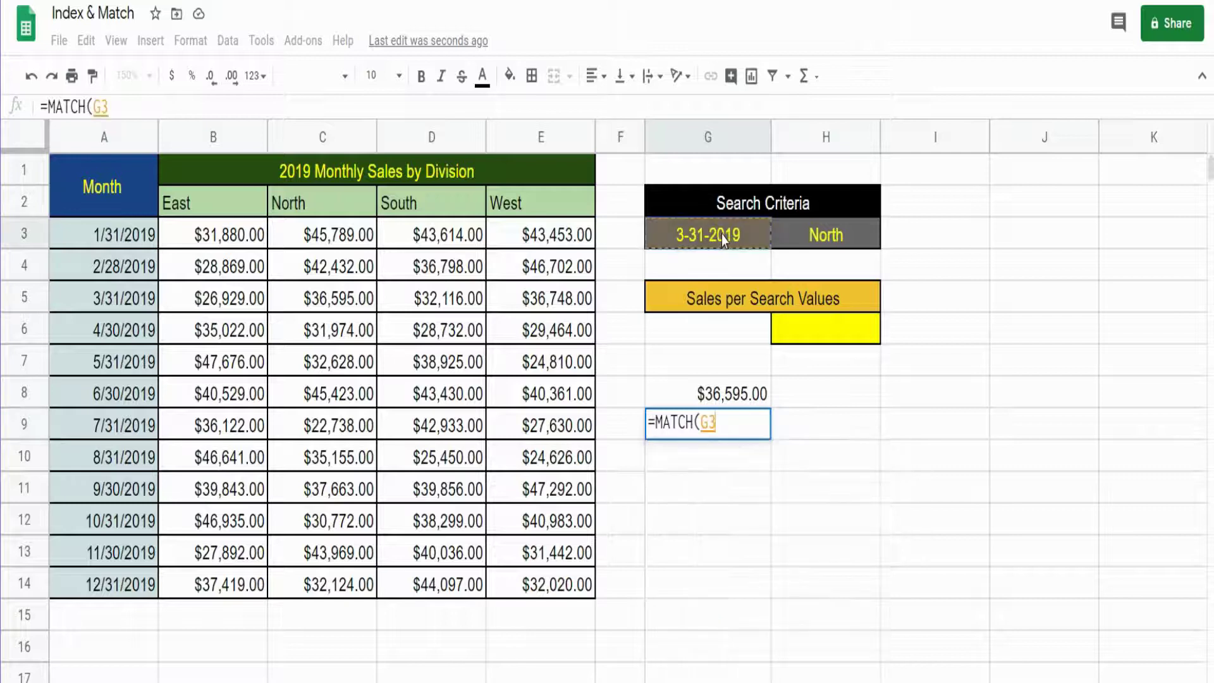
text(,)
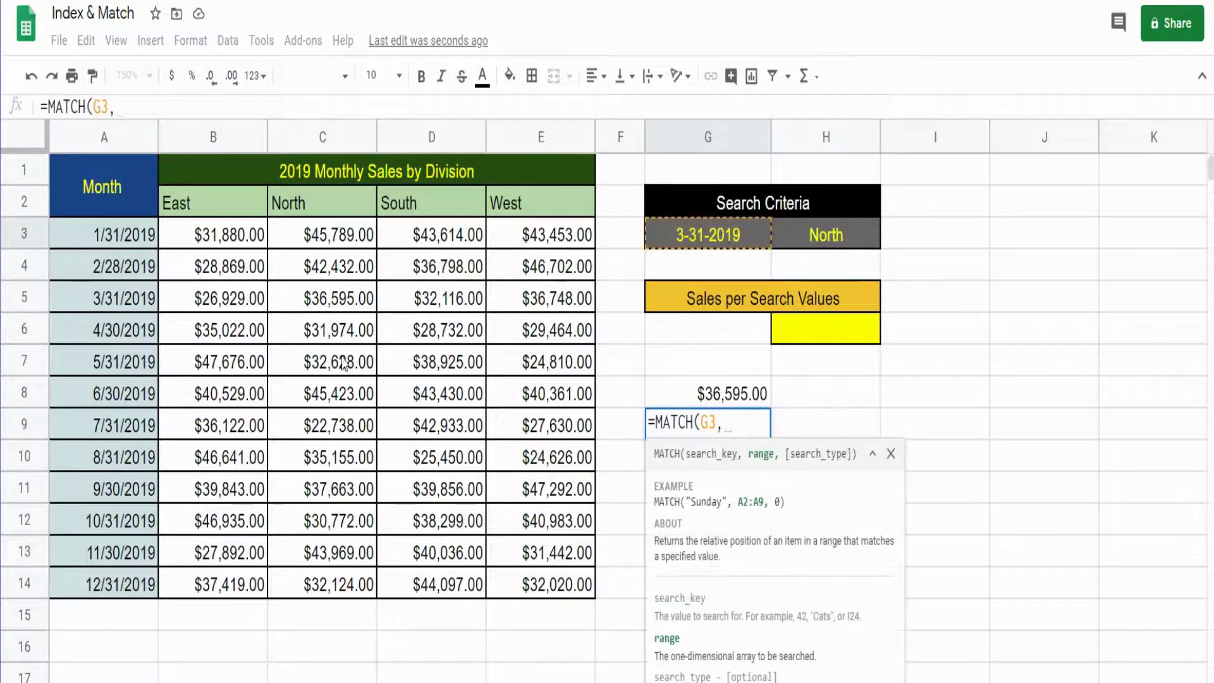
click(134, 242)
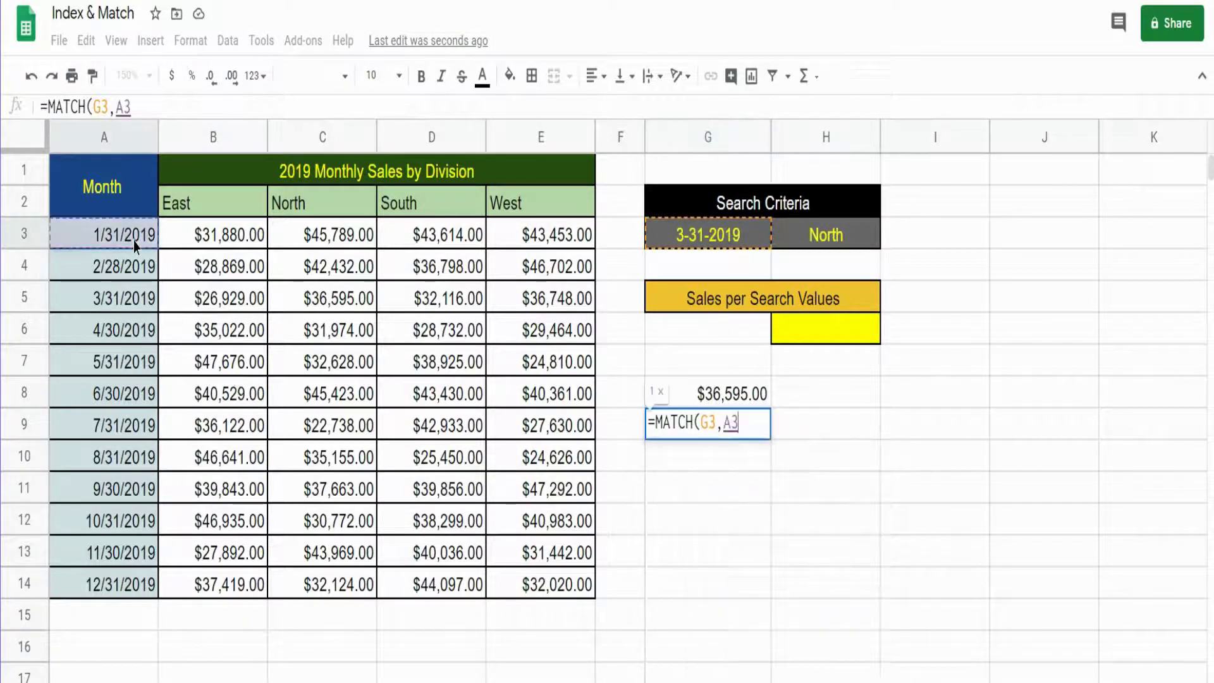
drag(134, 241, 123, 588)
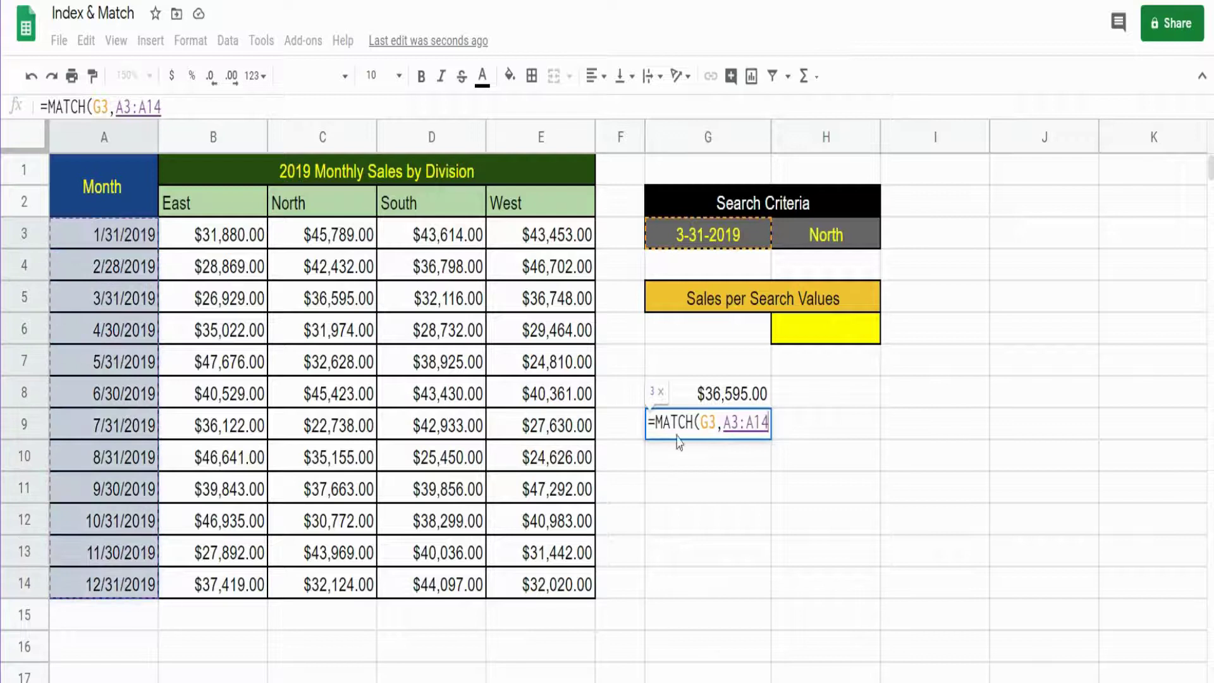
text(,)
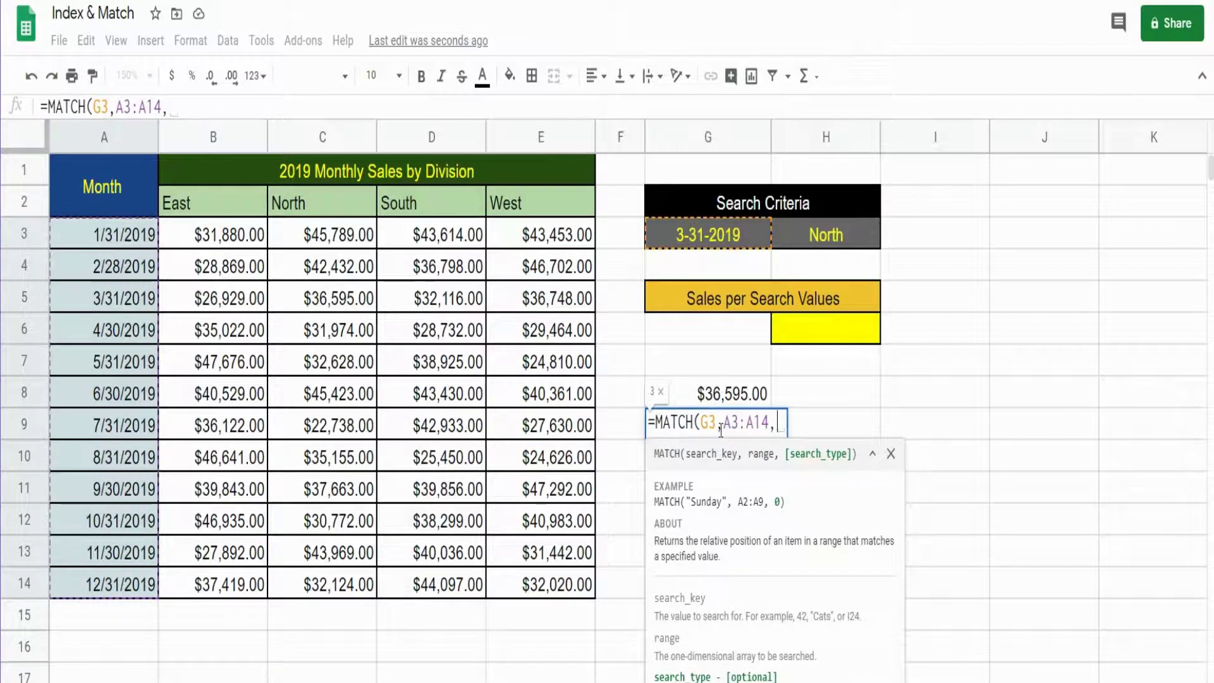
text(0)
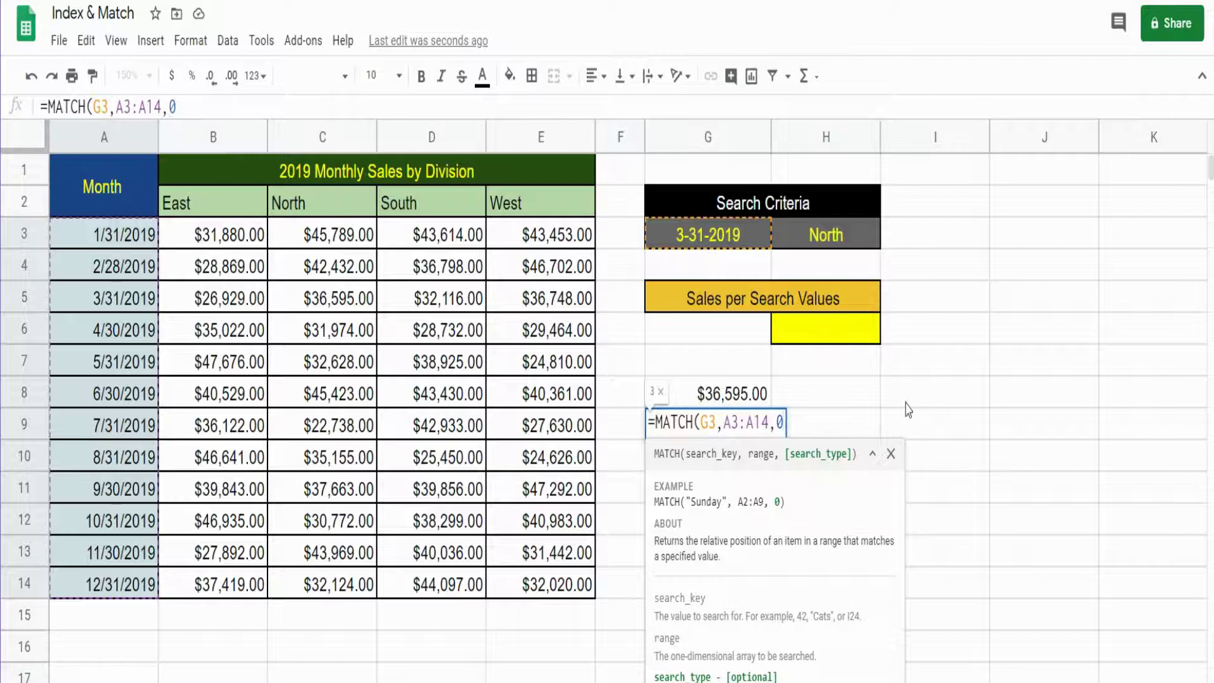
text())
key(Return)
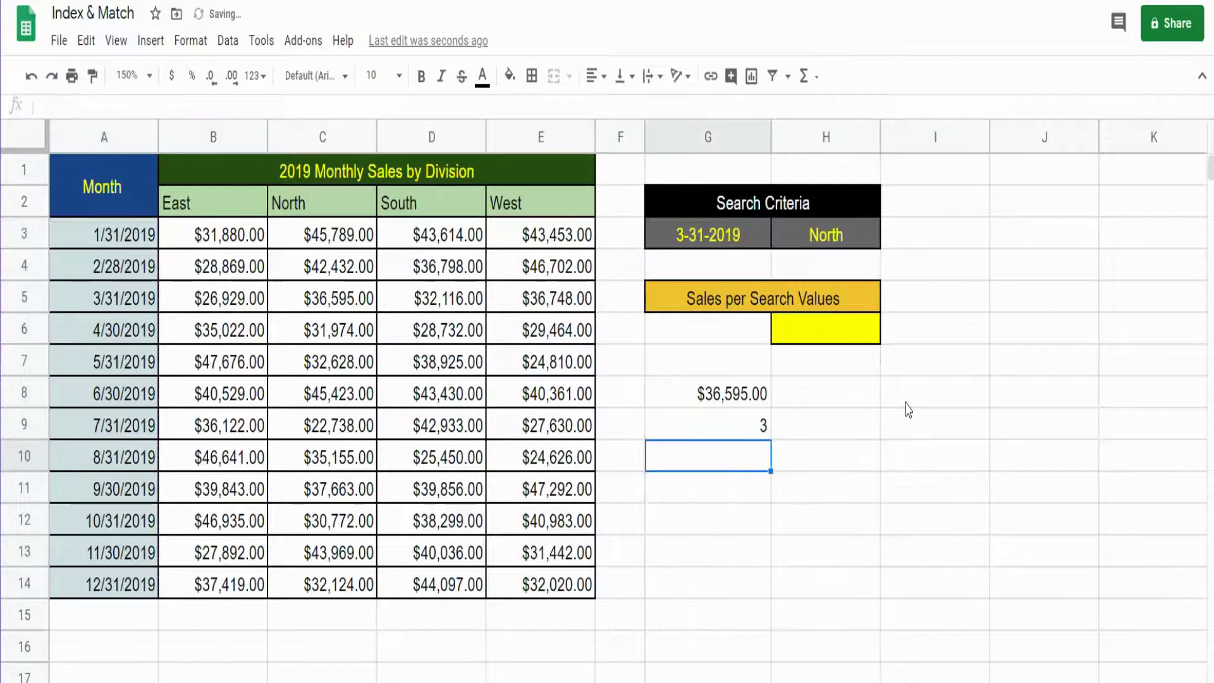
Review G8's INDEX(B3:E14,3,2) formula unchanged, then select G8:G9.
key(Up)
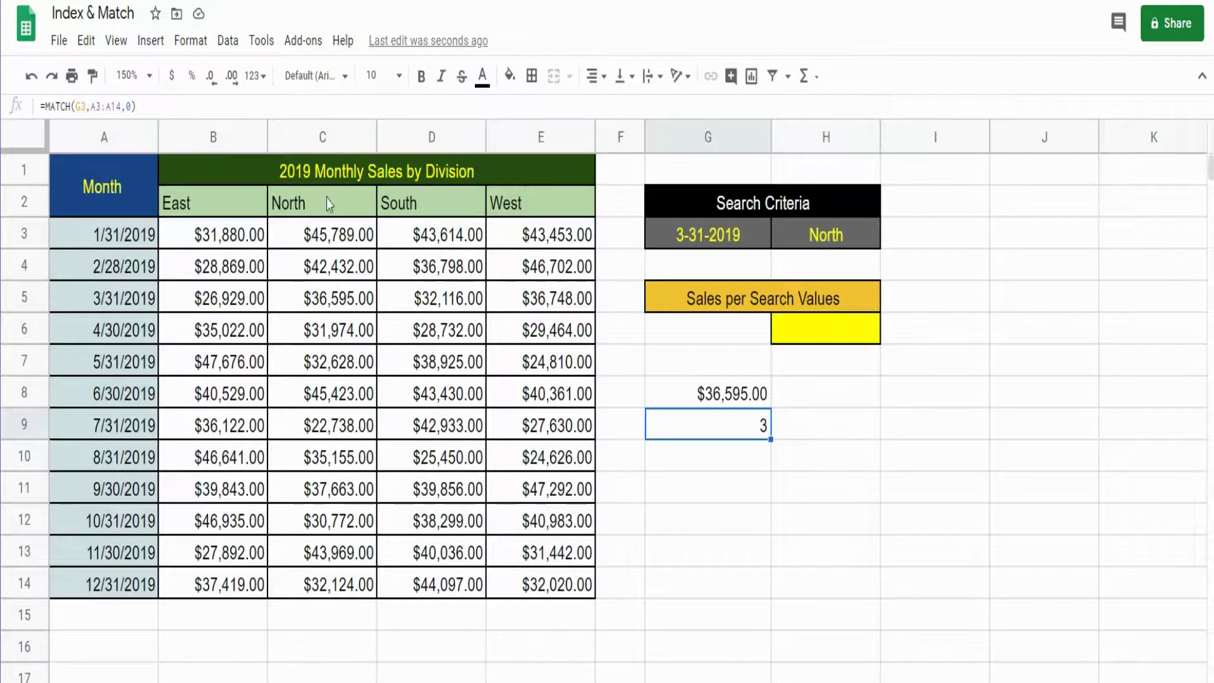
click(749, 403)
key(F2)
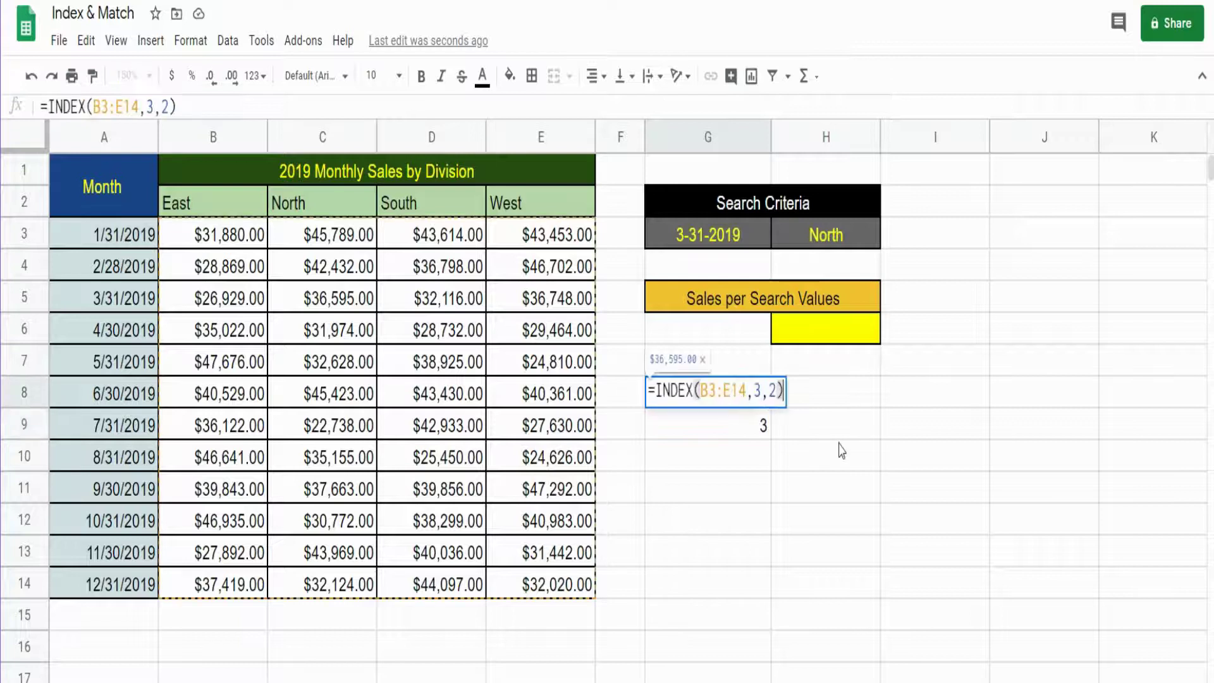
click(774, 389)
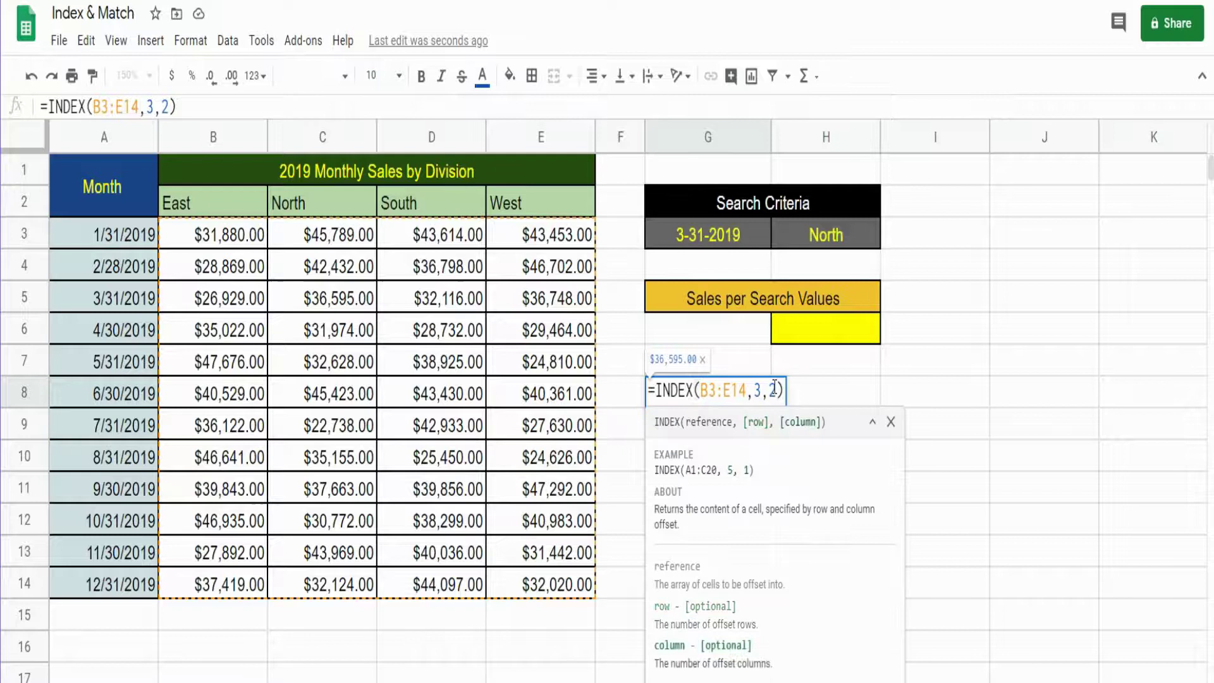
key(Escape)
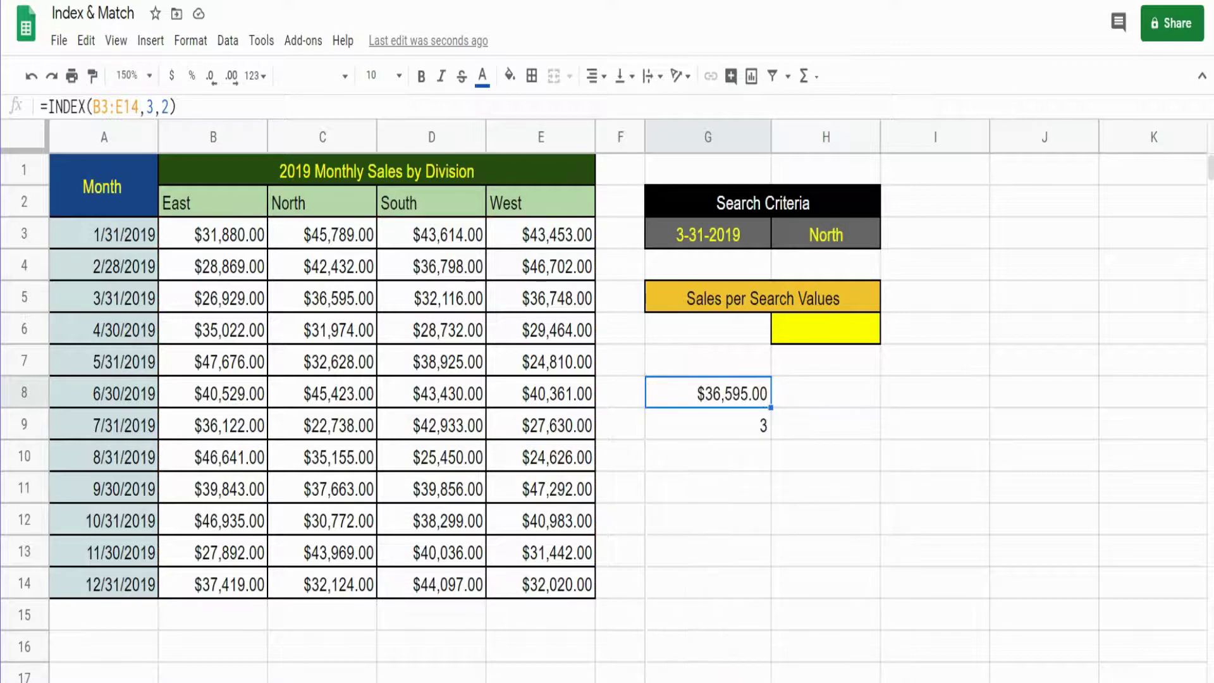
key(shift+Down)
Clear G8:G9 and start H6's formula as INDEX over absolute $B$3:$E$14.
key(Delete)
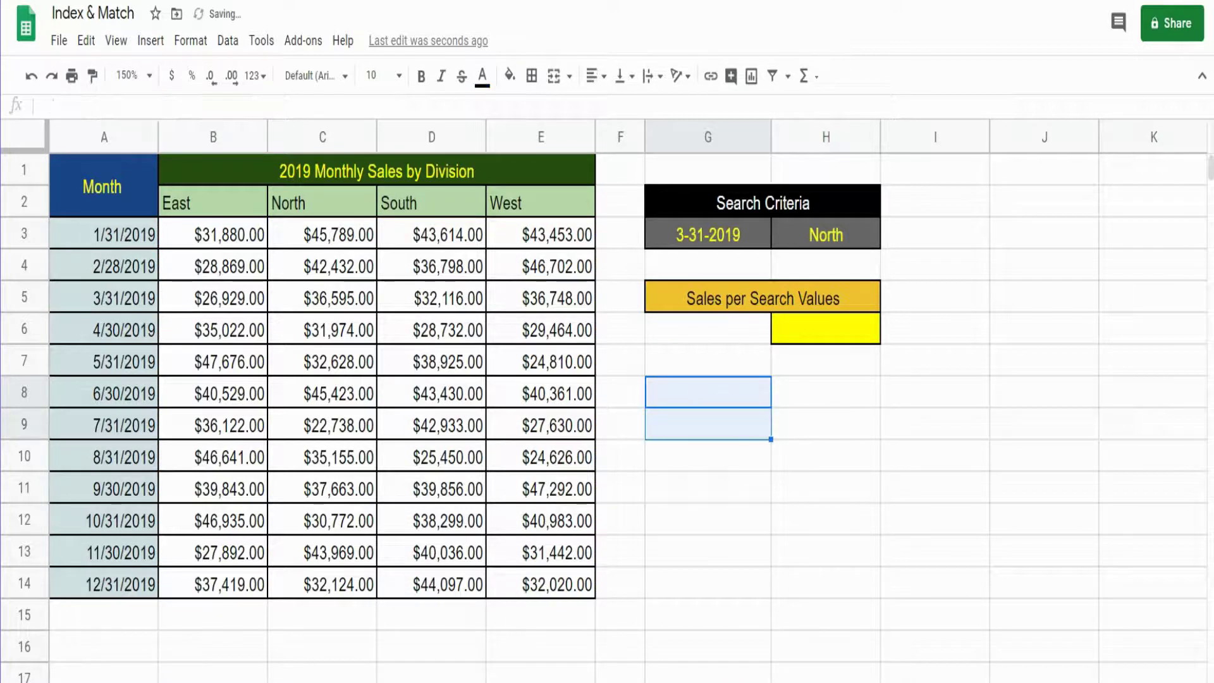
click(799, 334)
text(=)
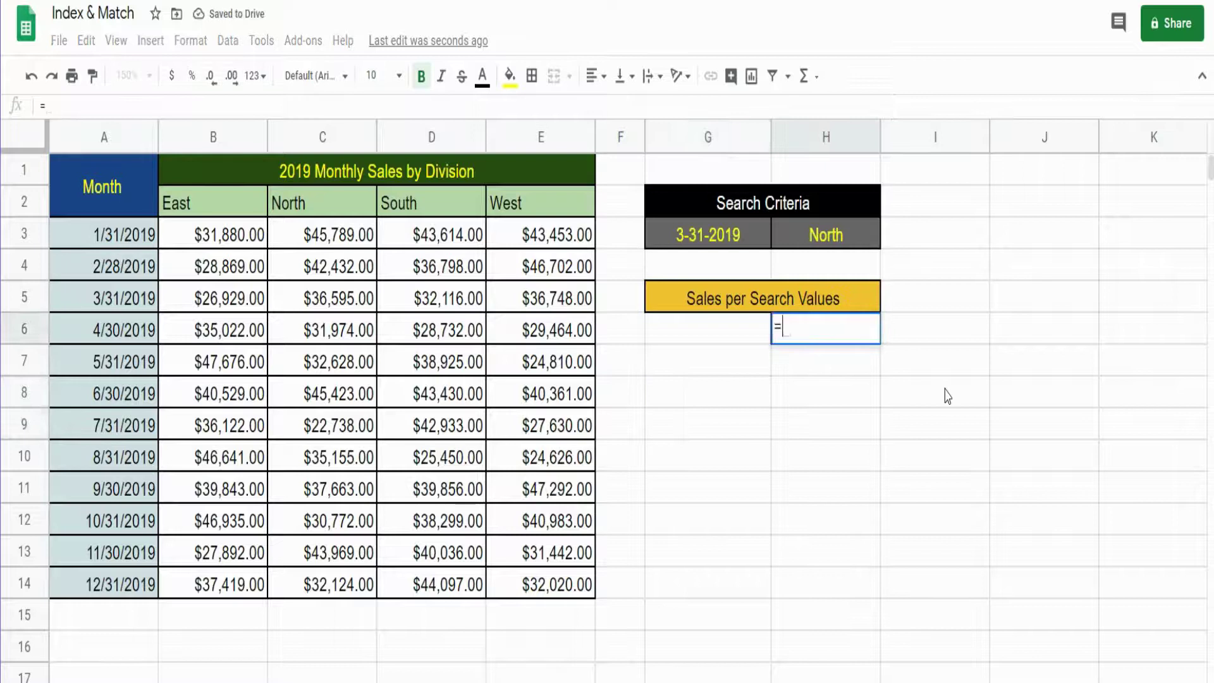
text(Mat)
key(BackSpace)
key(BackSpace)
key(BackSpace)
text(Ind)
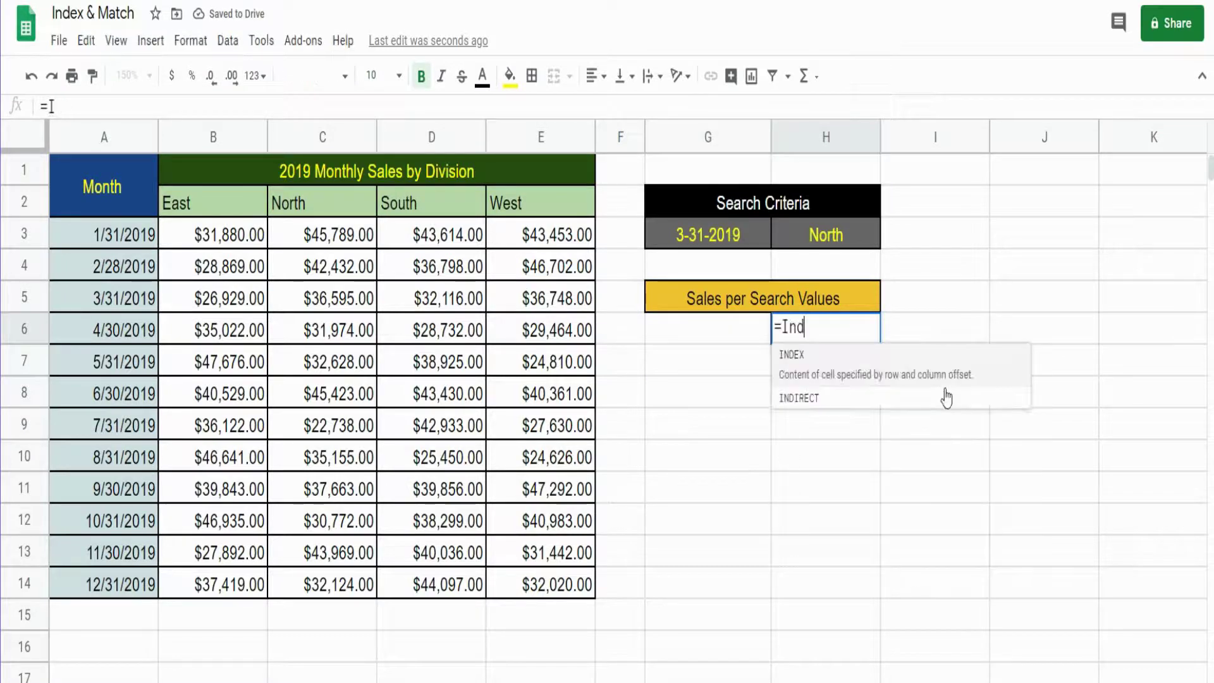
key(Tab)
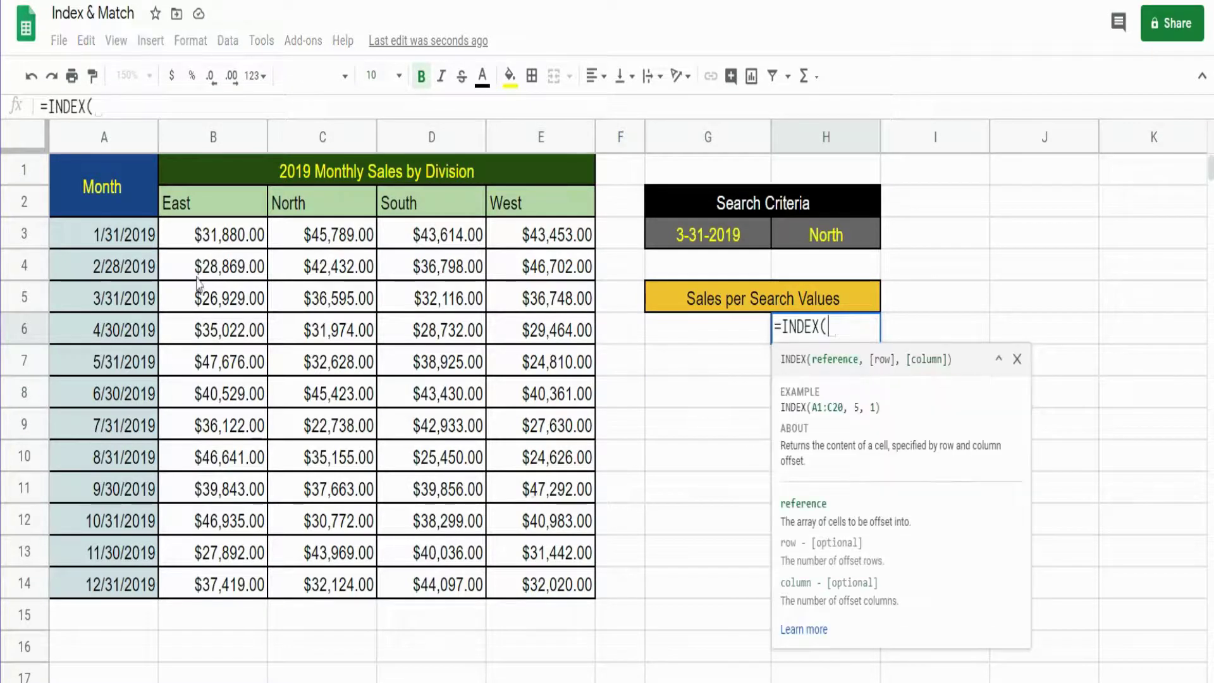
mouse_move(219, 234)
mouse_down()
mouse_move(445, 267)
mouse_move(558, 580)
mouse_up()
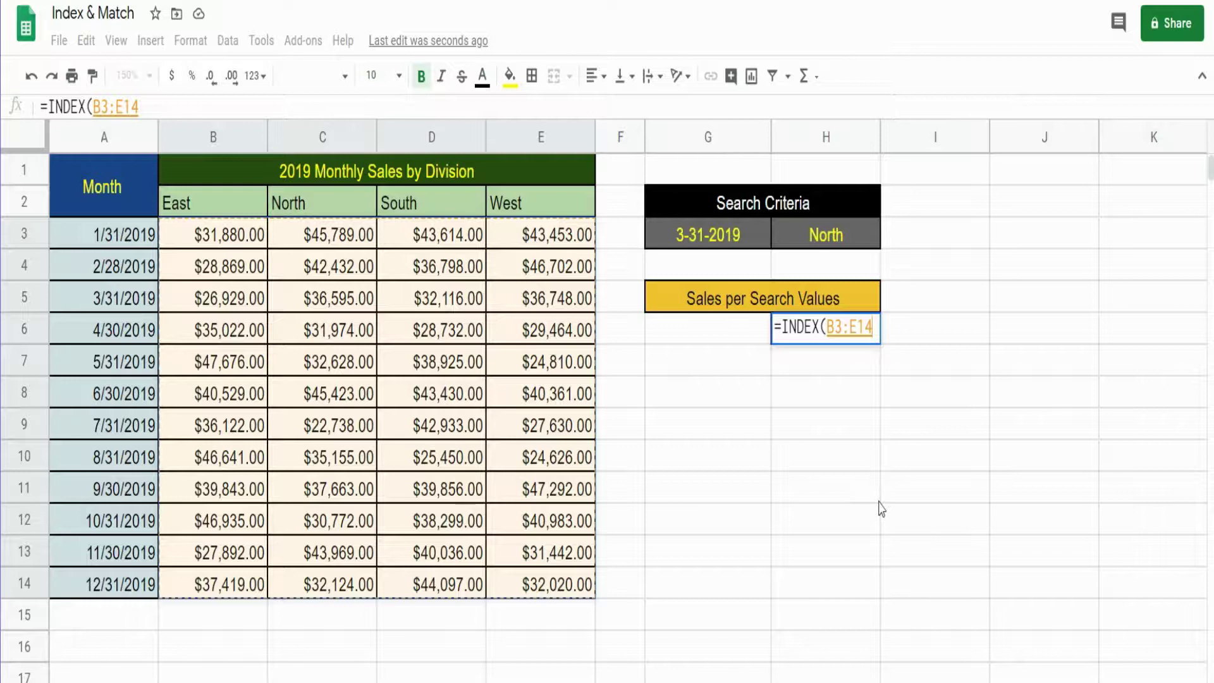
key(F4)
text($E$14,)
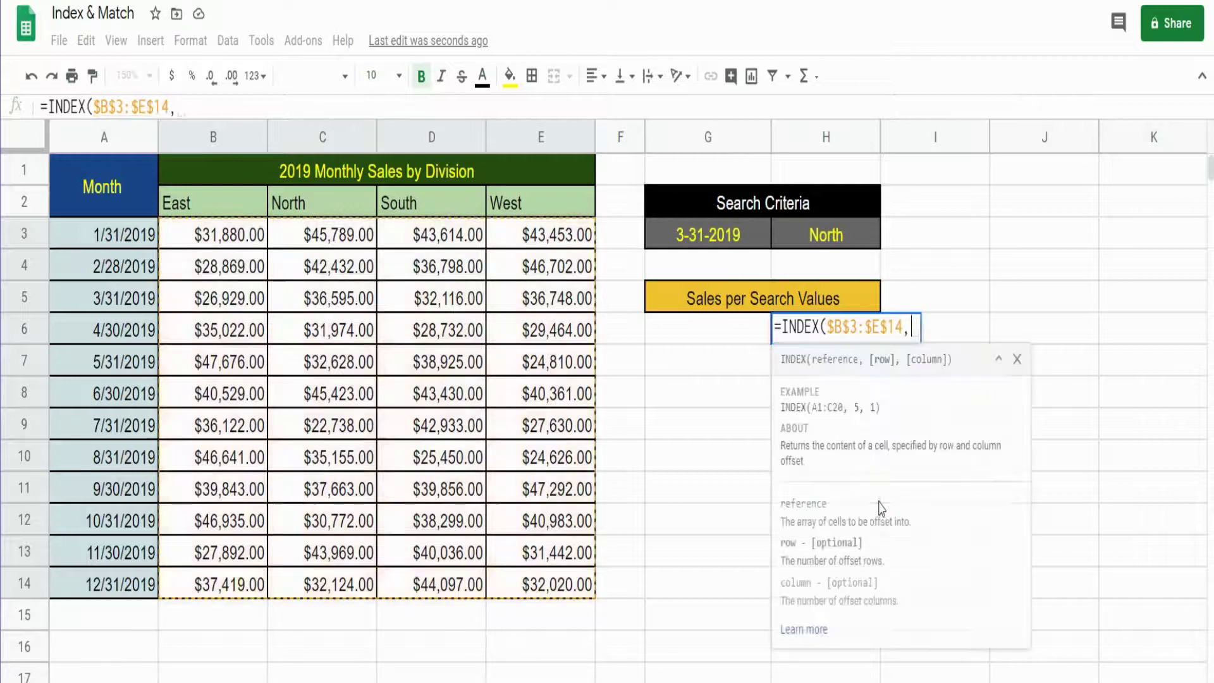
text(M)
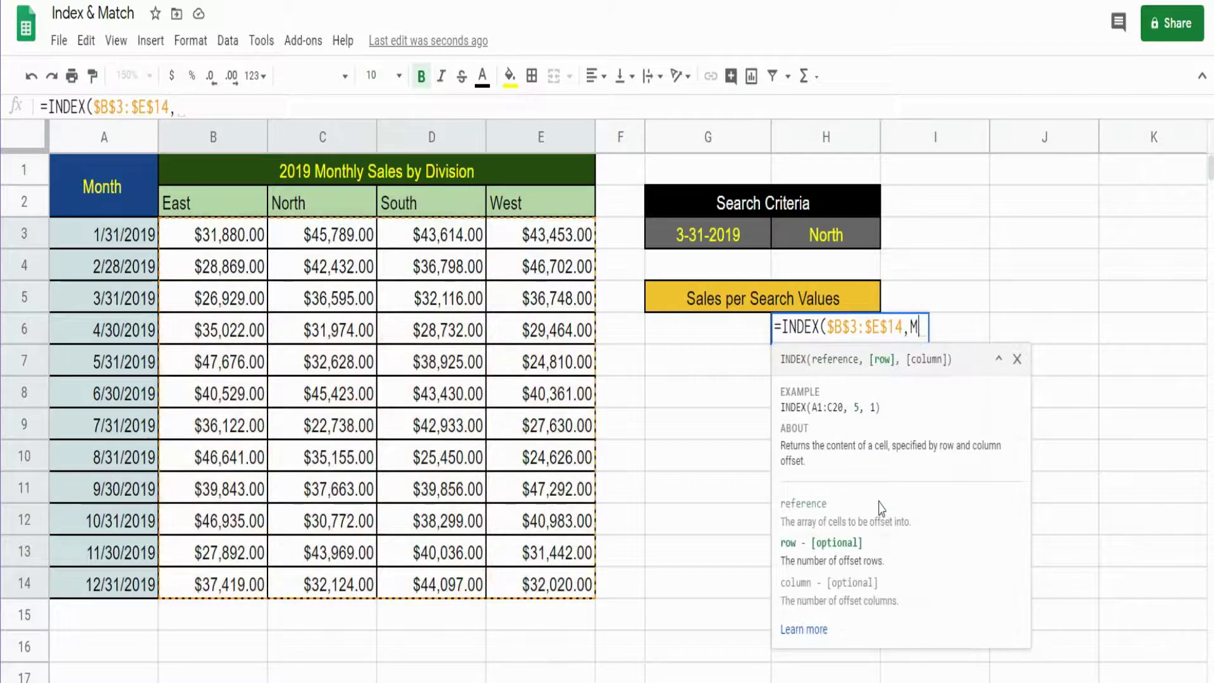
text(at)
Add MATCH($G$3,$A$3:$A$14,0) as the INDEX row argument.
key(Tab)
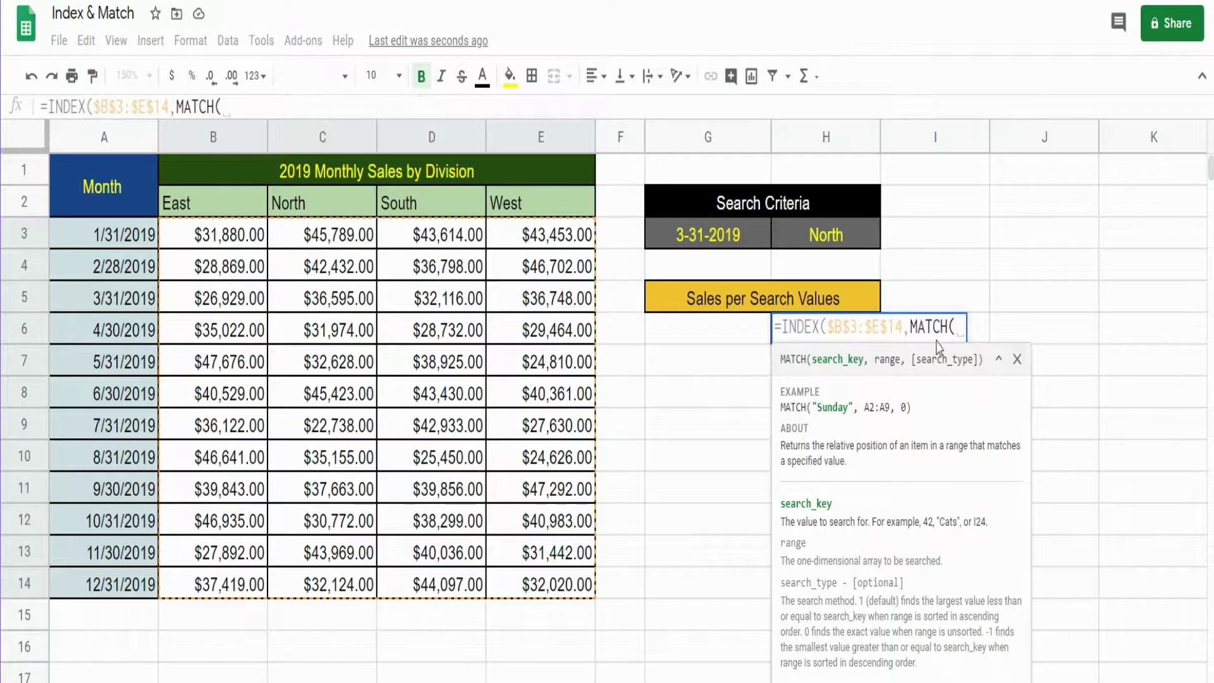
click(733, 244)
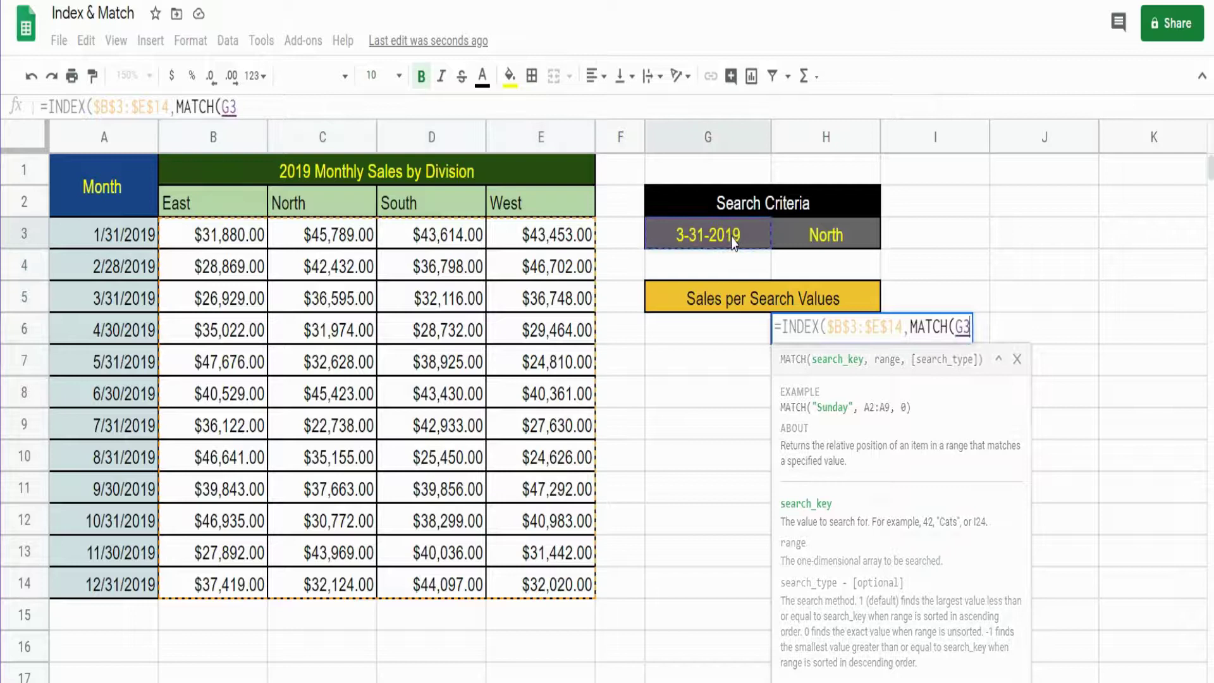
key(F4)
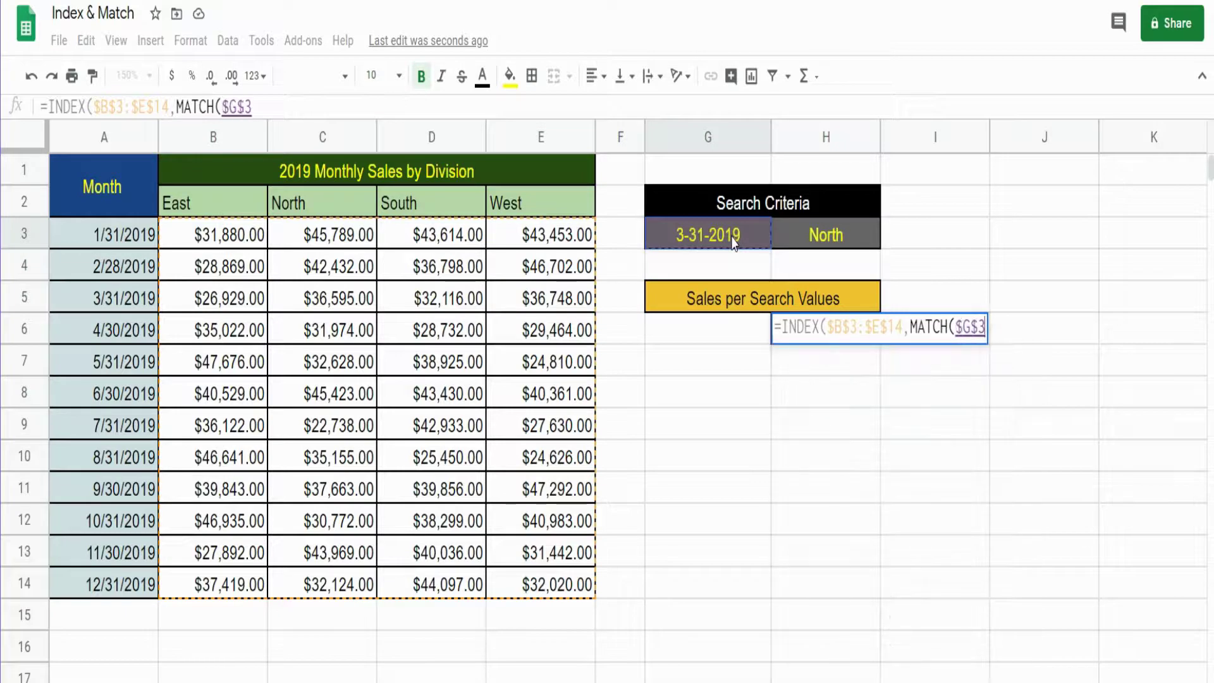
text(,)
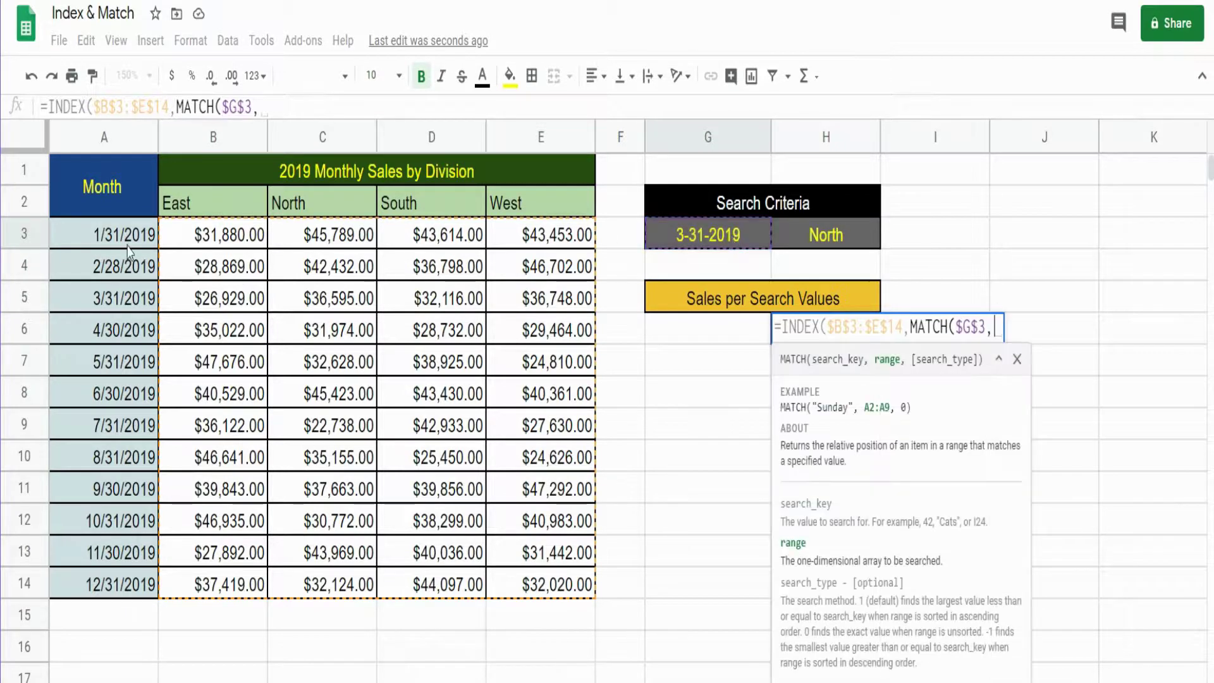
click(123, 235)
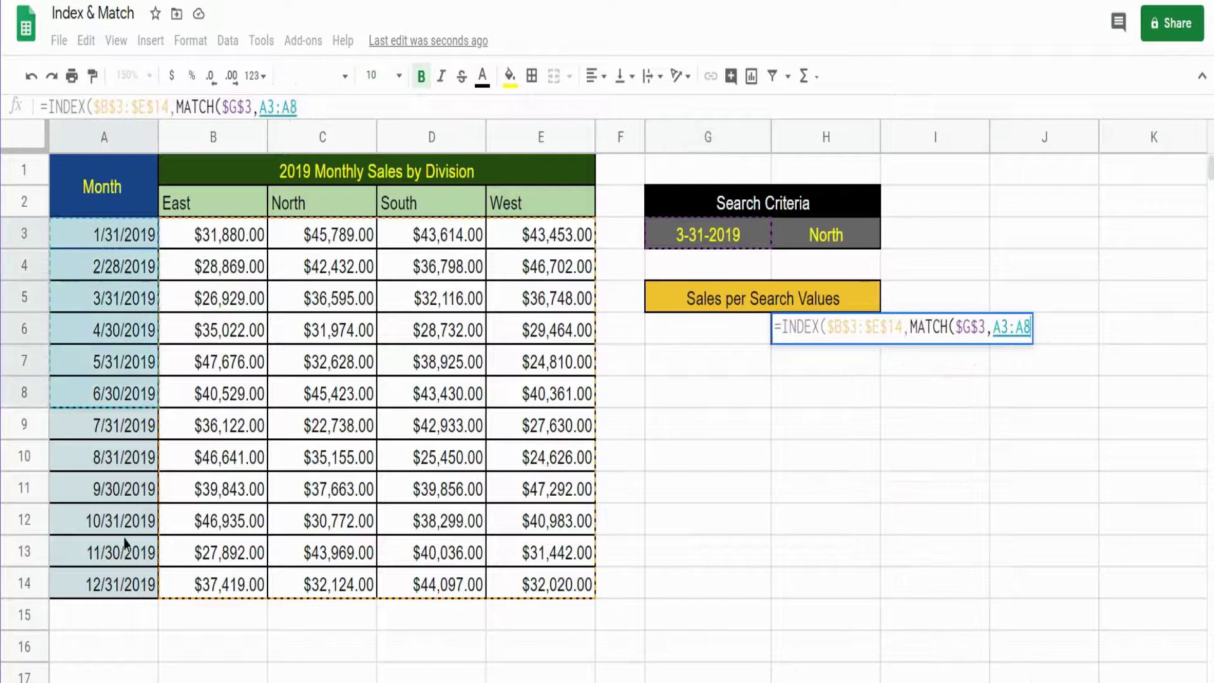
drag(125, 235, 122, 591)
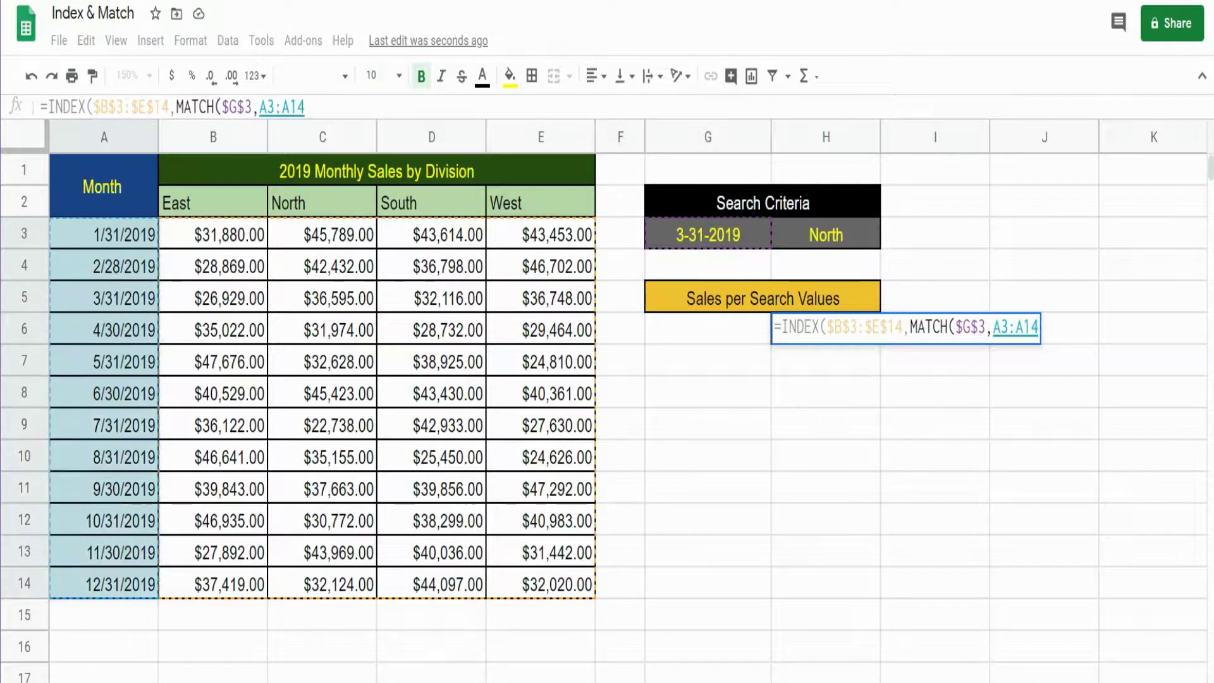
key(F4)
text($A$14,0)
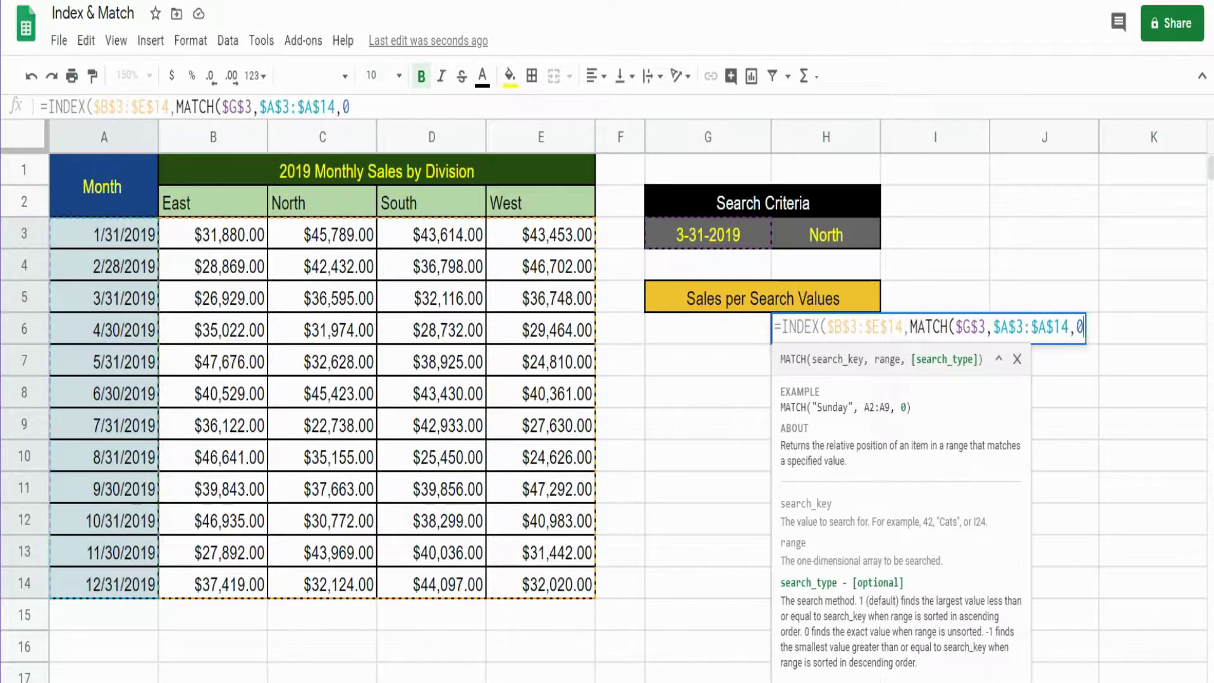
text())
text(,)
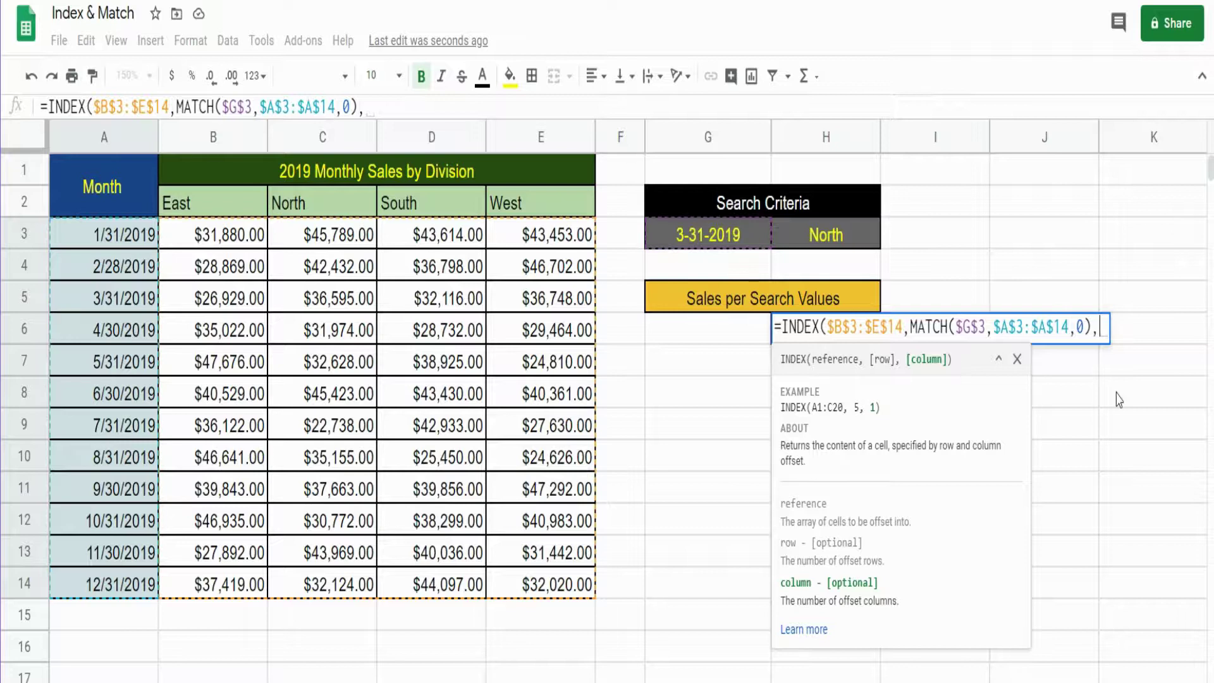
text(Match()
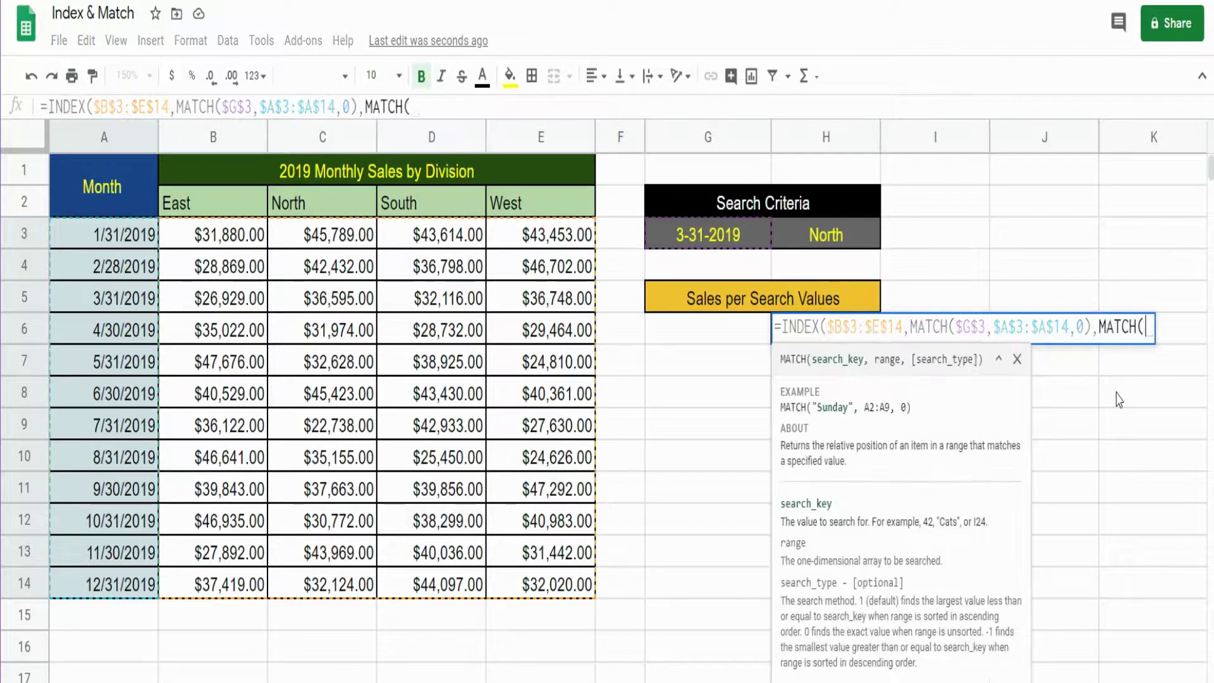
Finish H6 with MATCH($H$3,$B$2:$E$2,0) as the column, returning $36,595.00.
click(831, 237)
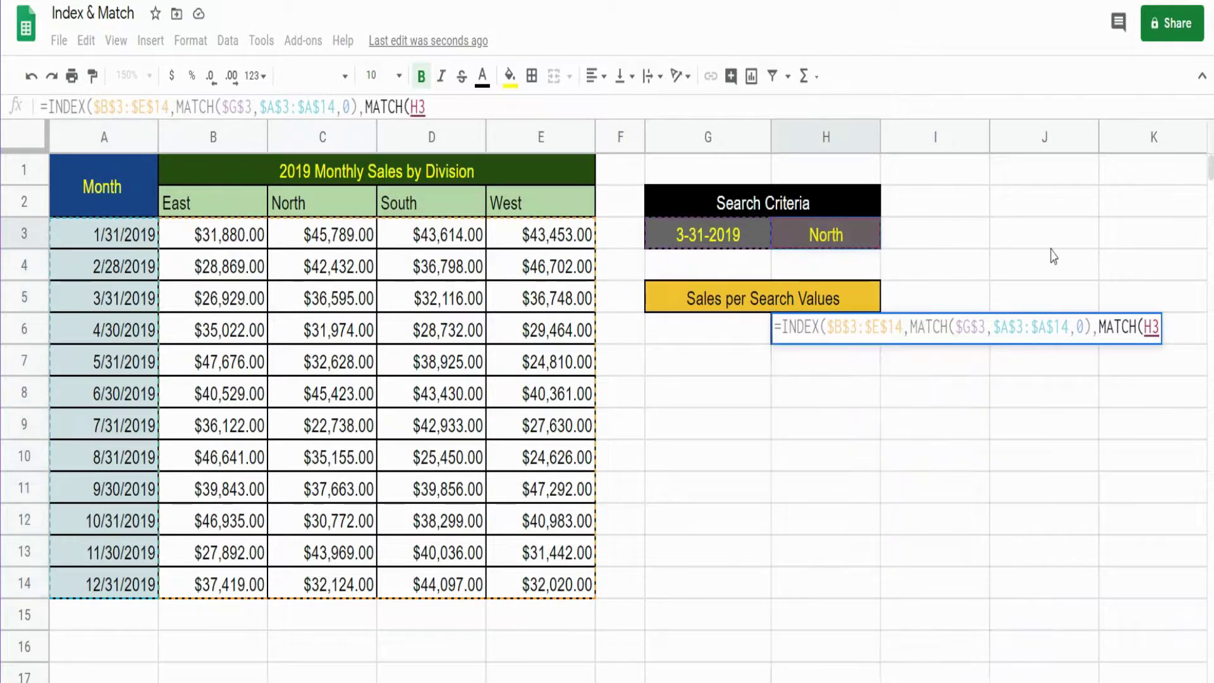
key(F4)
text($H$3,)
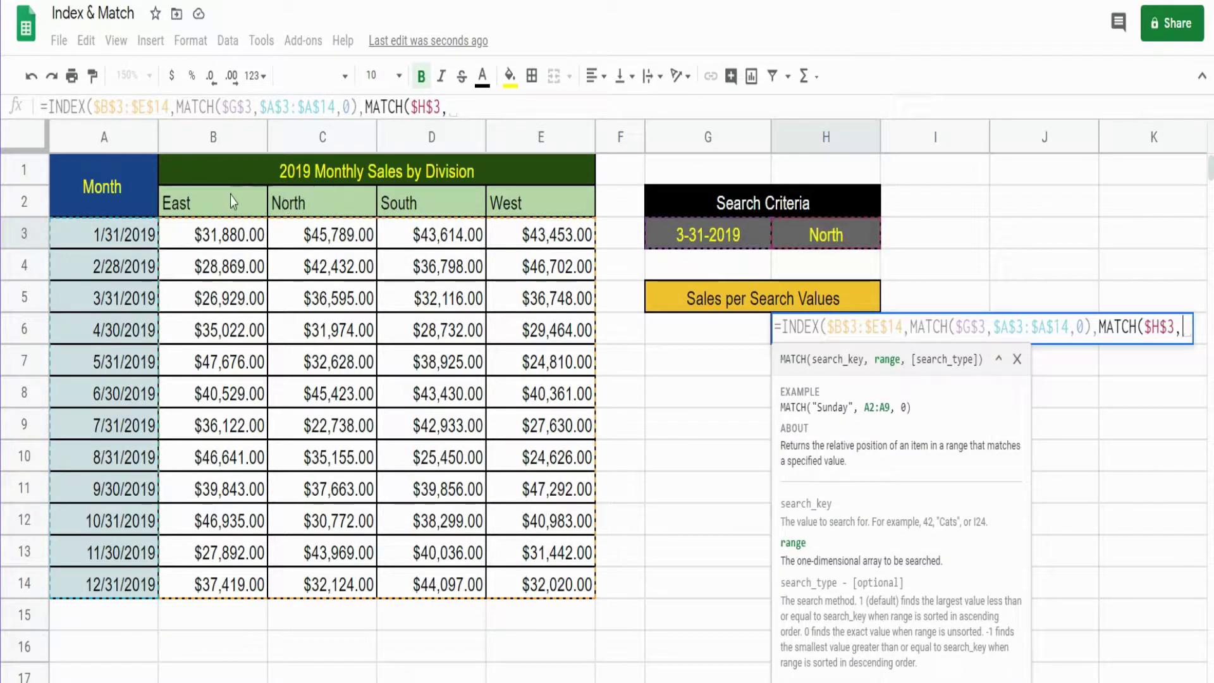
drag(237, 201, 534, 207)
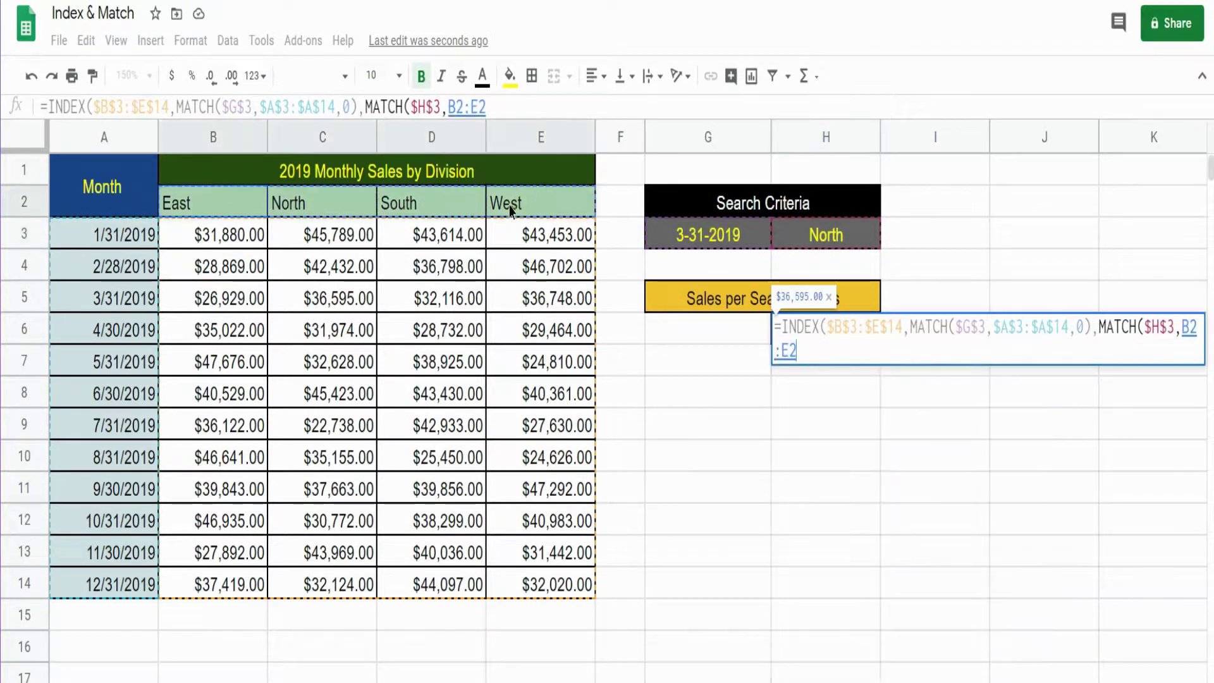
key(F4)
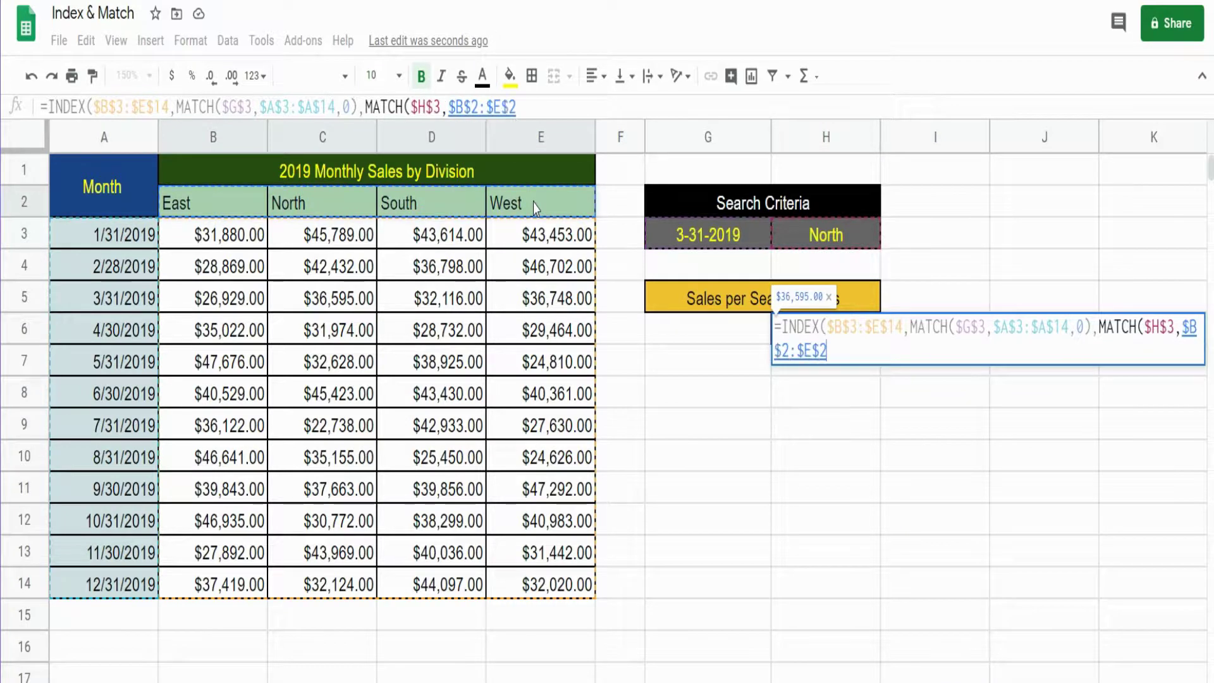
text(,)
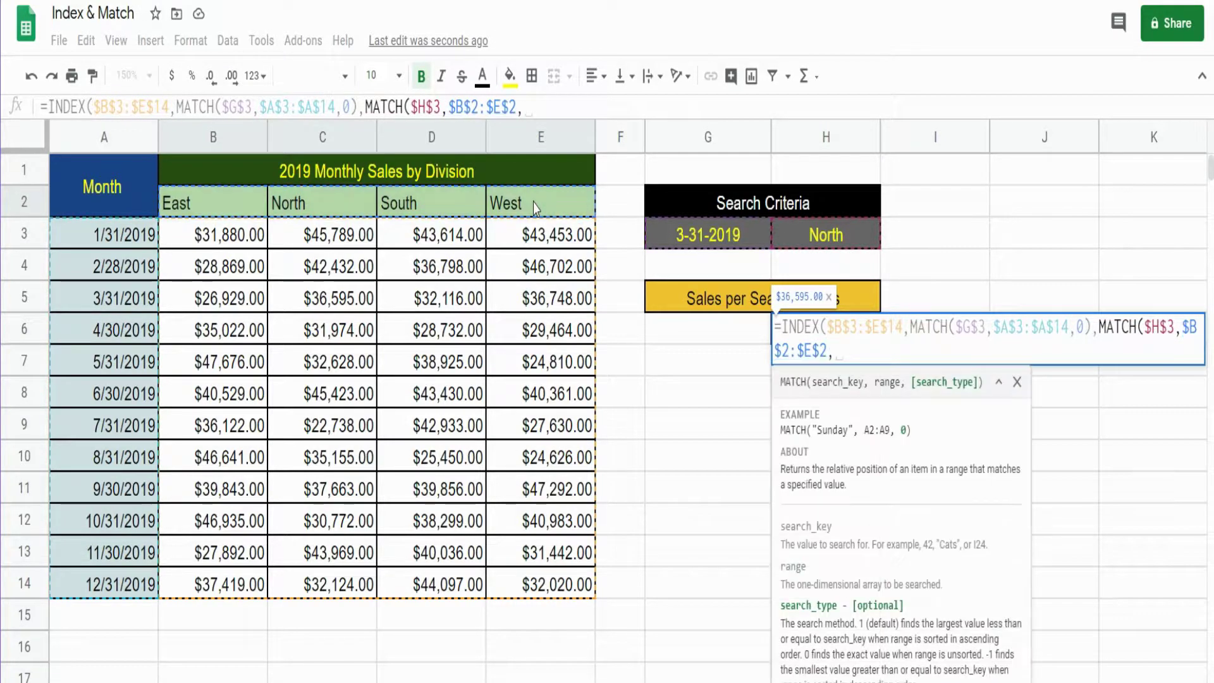
text(0)
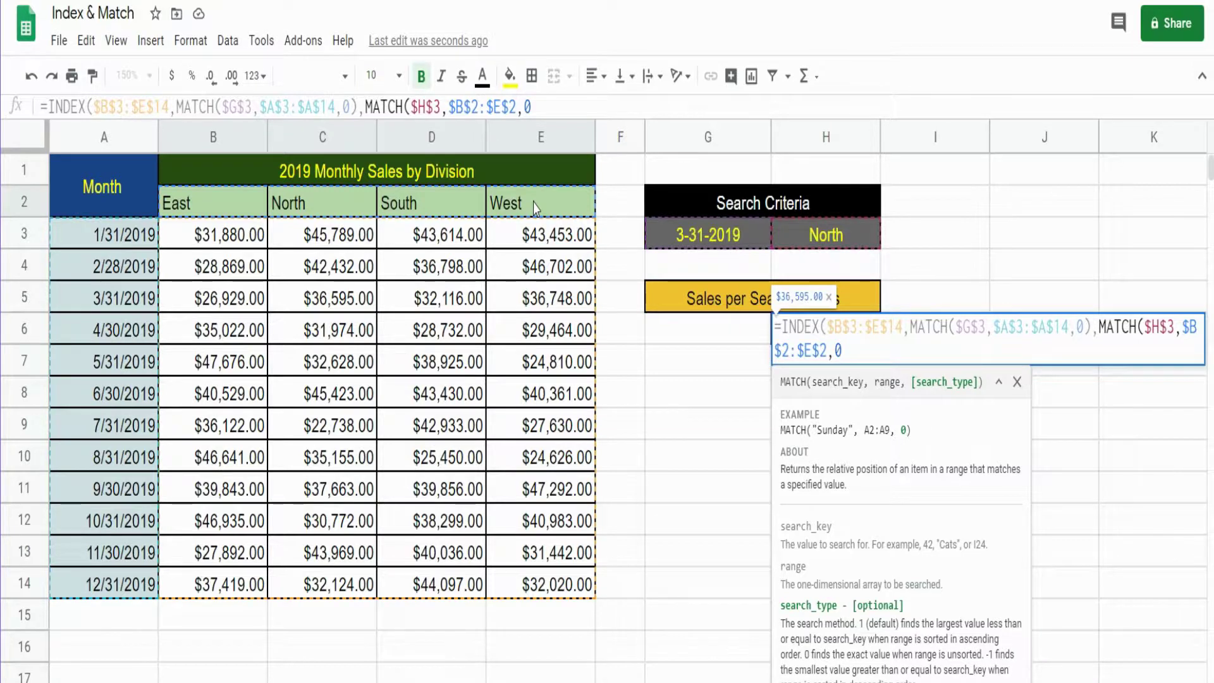
text()))
key(Return)
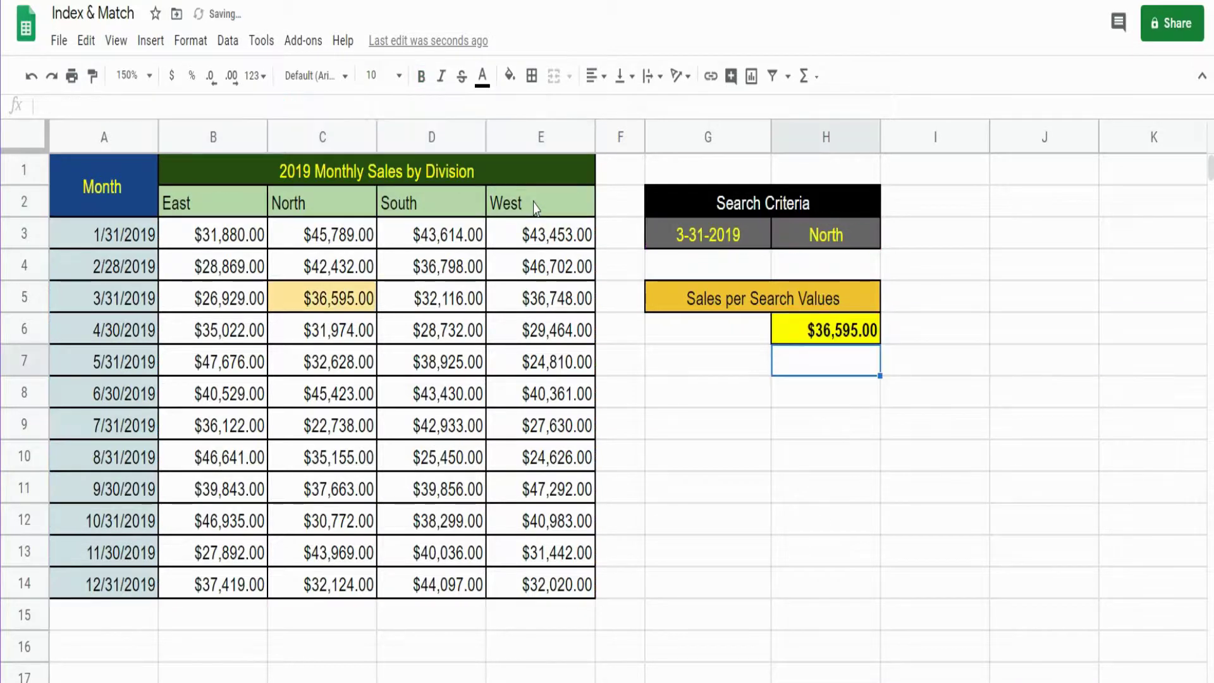
key(Up)
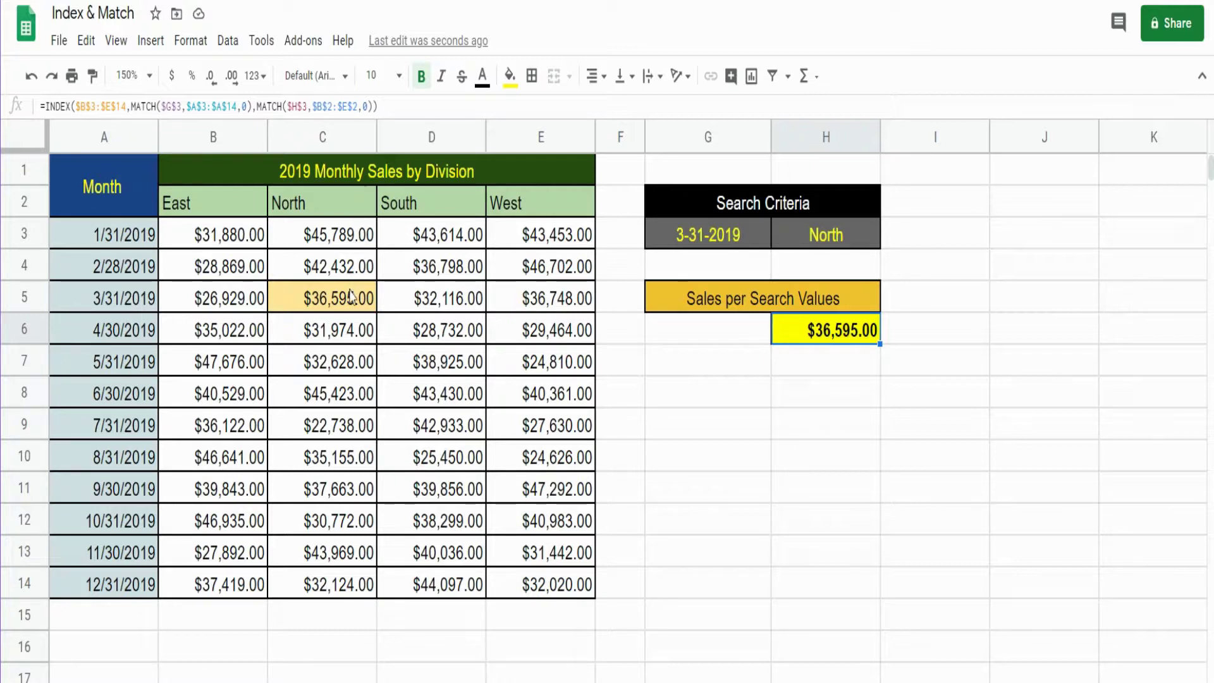
click(721, 234)
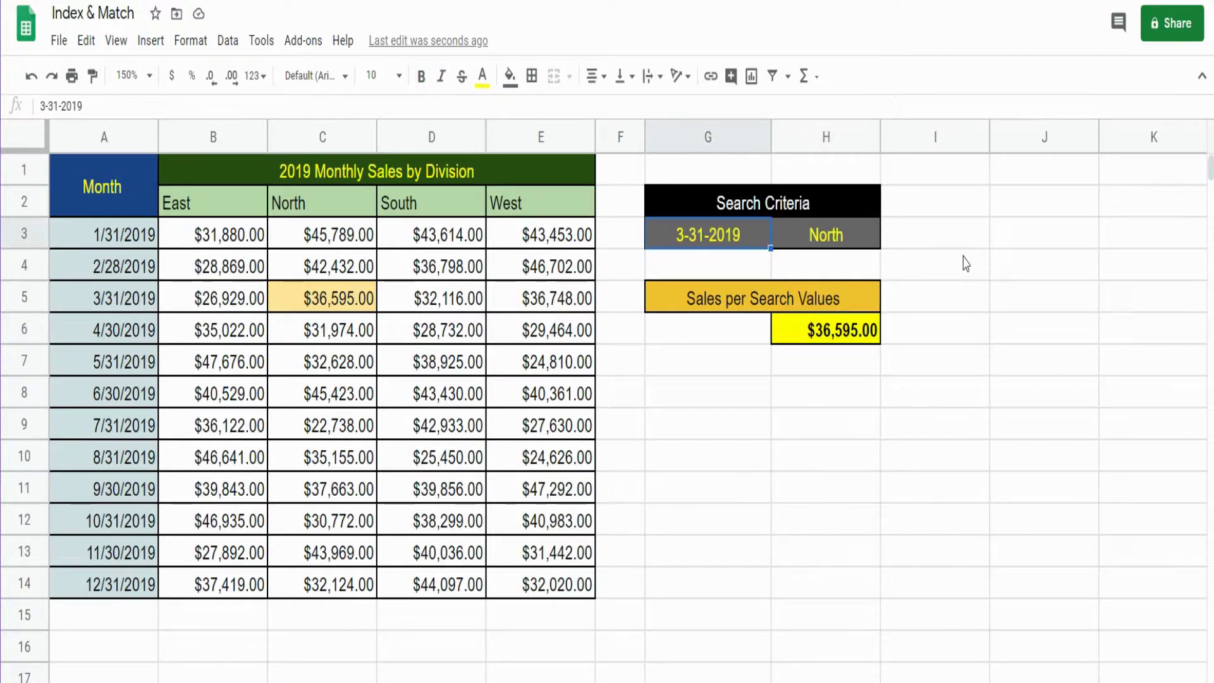
text(6-30)
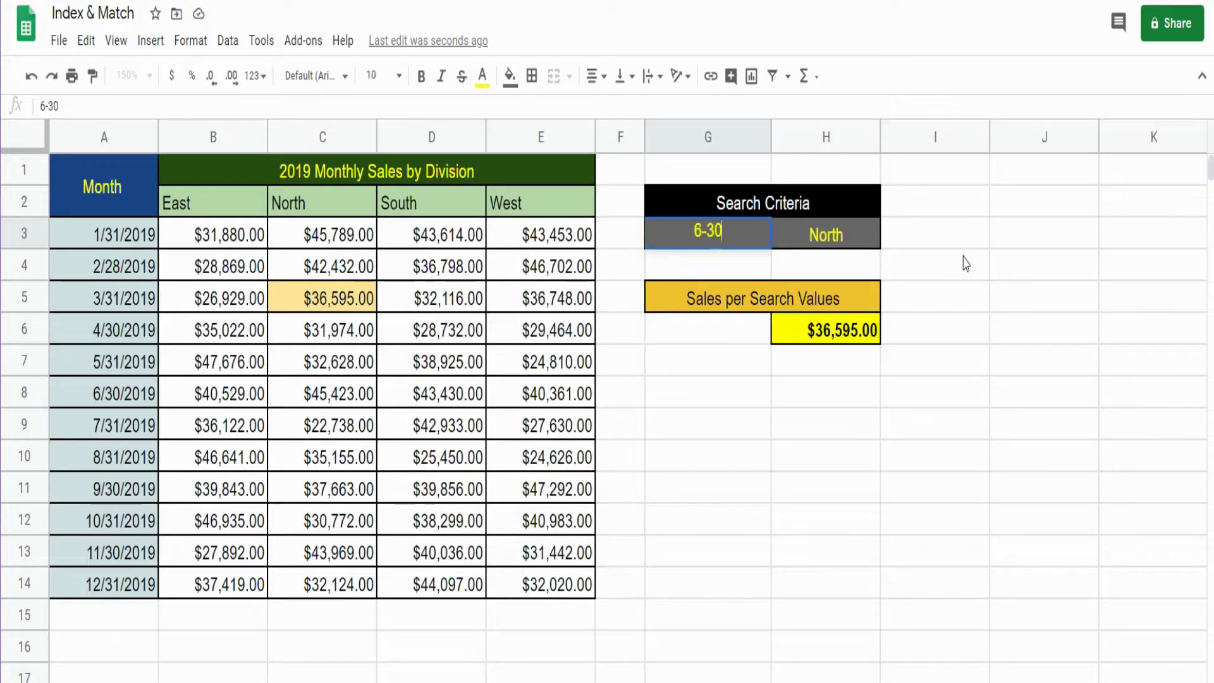
text(-2019)
Set the G3 search date to 6-30-2019 so H6 shows $45,423.00, then select H3.
key(Return)
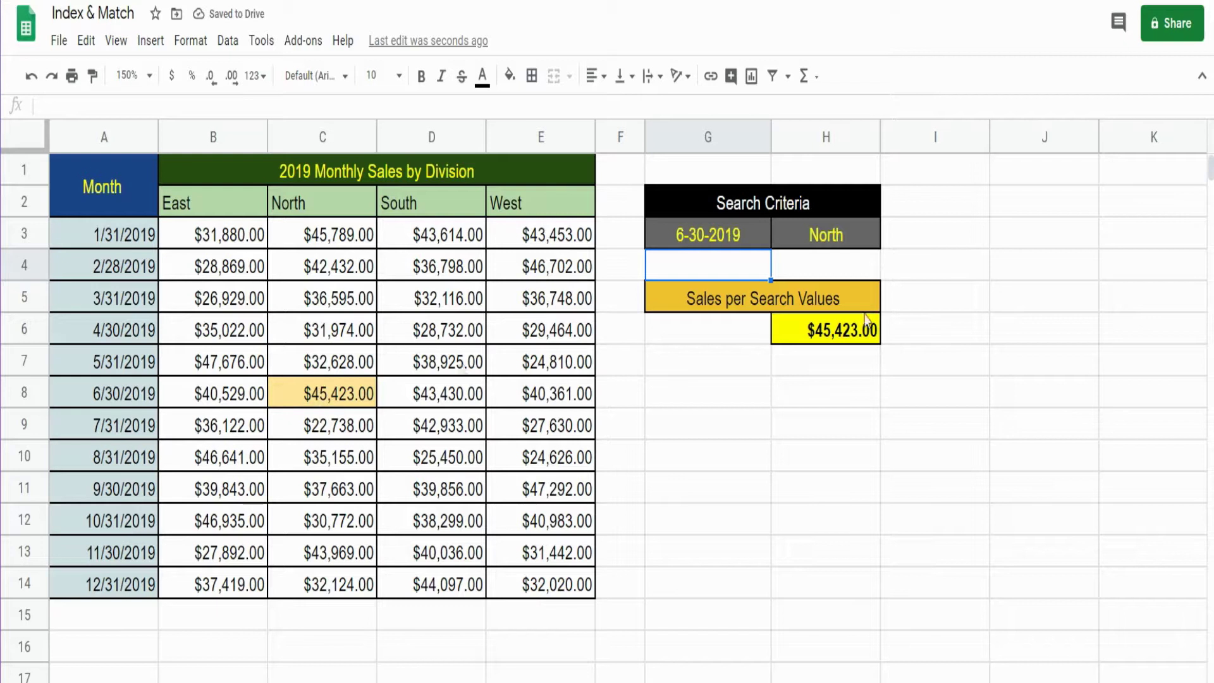
click(856, 245)
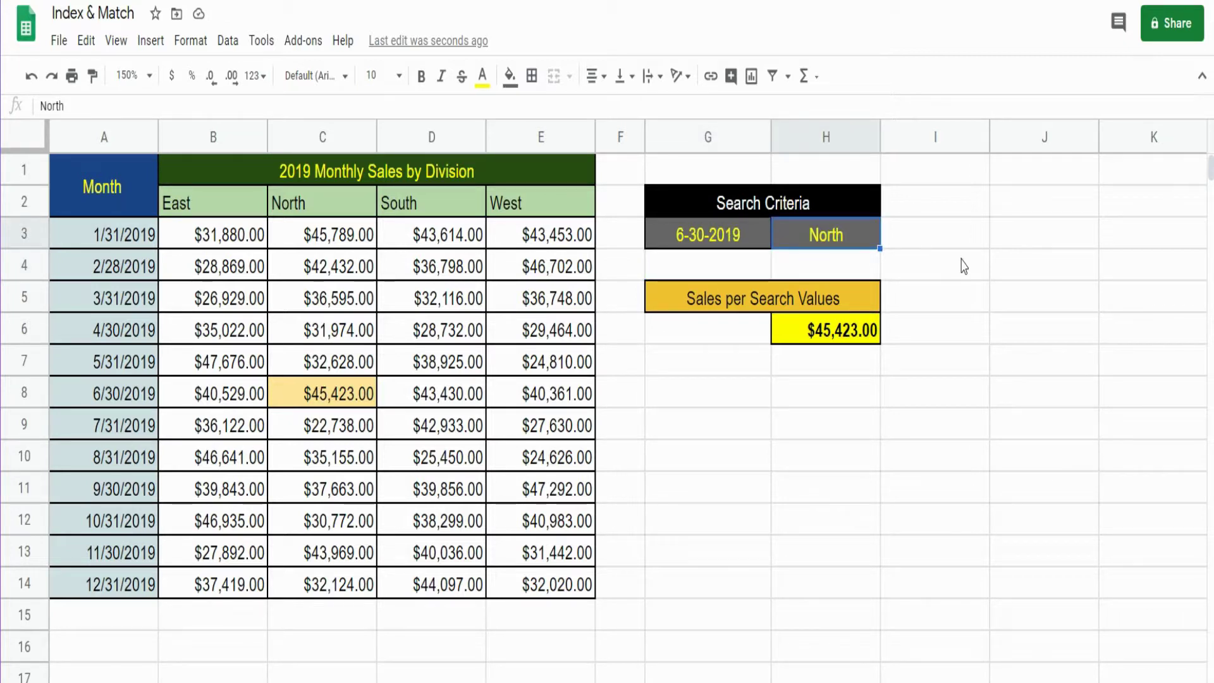
text(Wes)
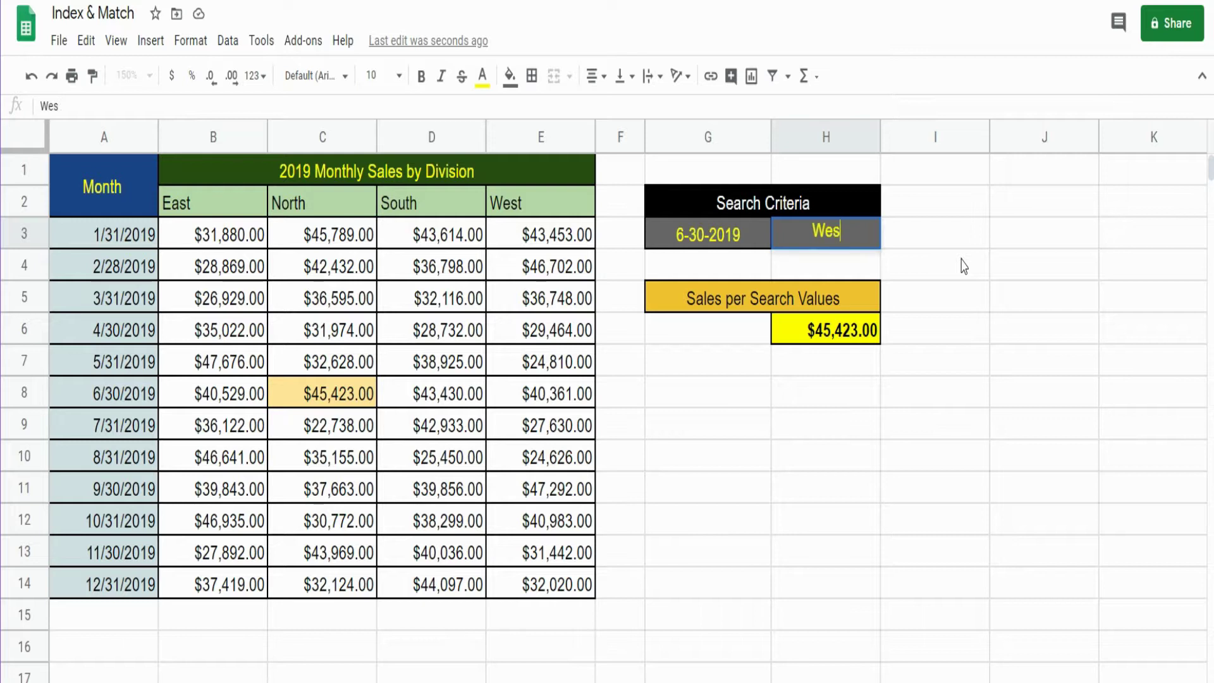
text(t)
Enter West as the H3 division so H6 shows $40,361.00.
key(Return)
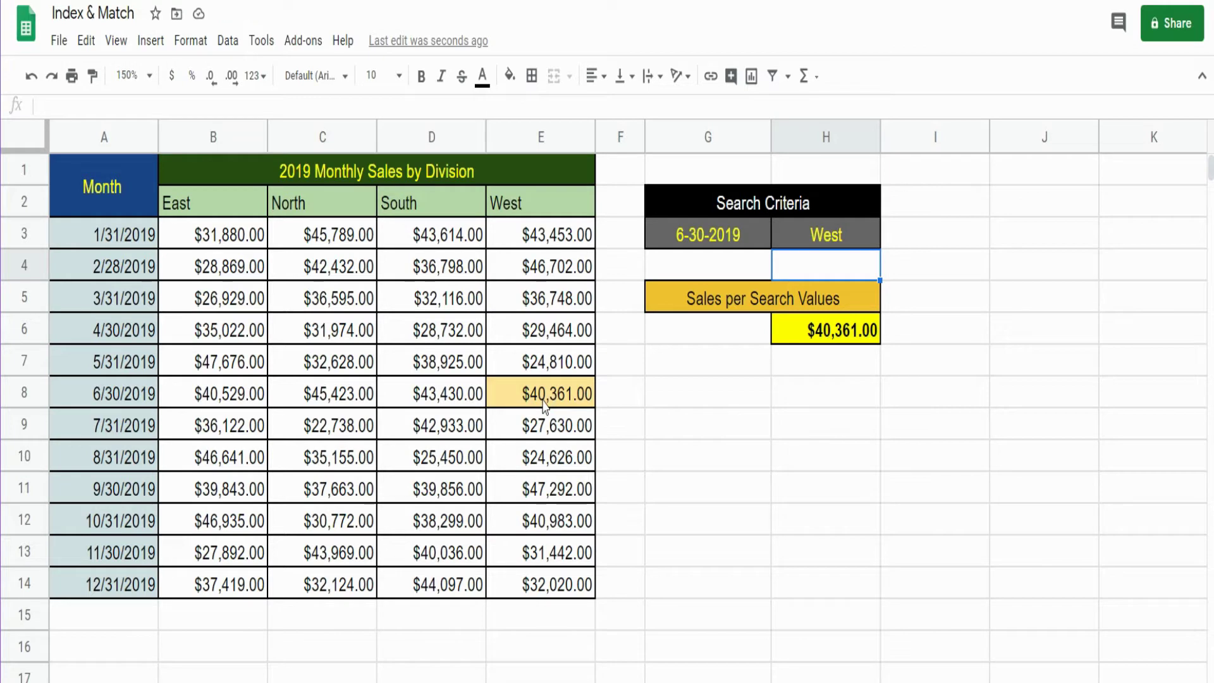
click(791, 408)
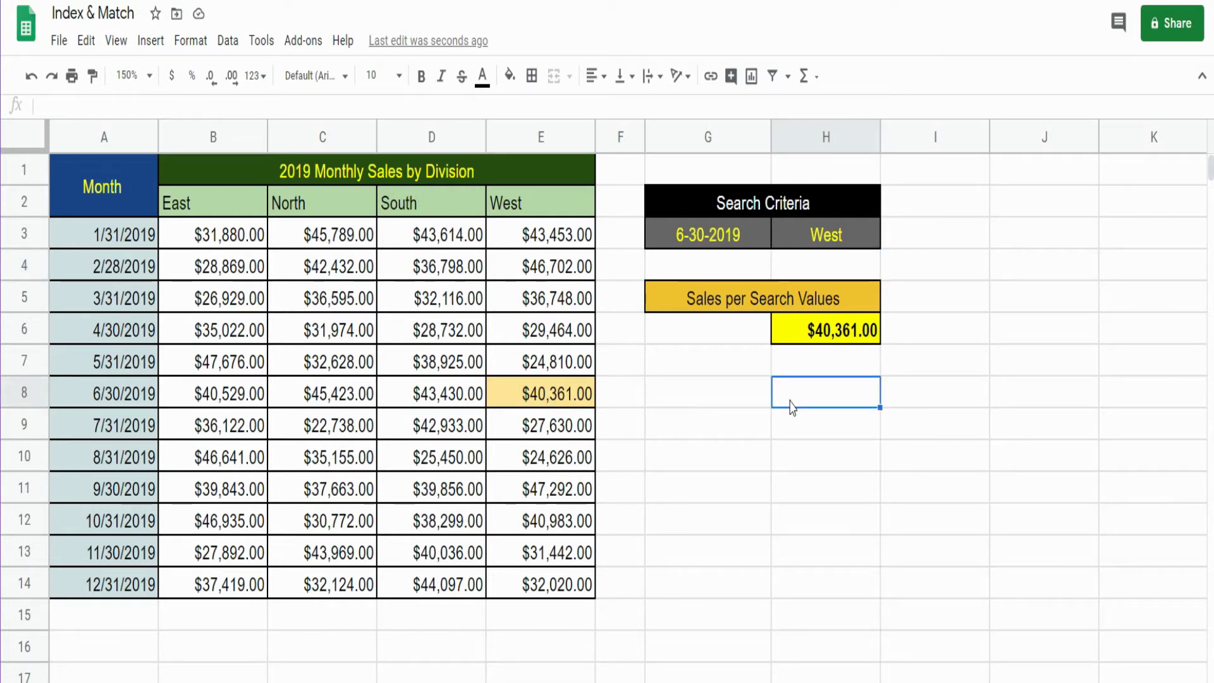